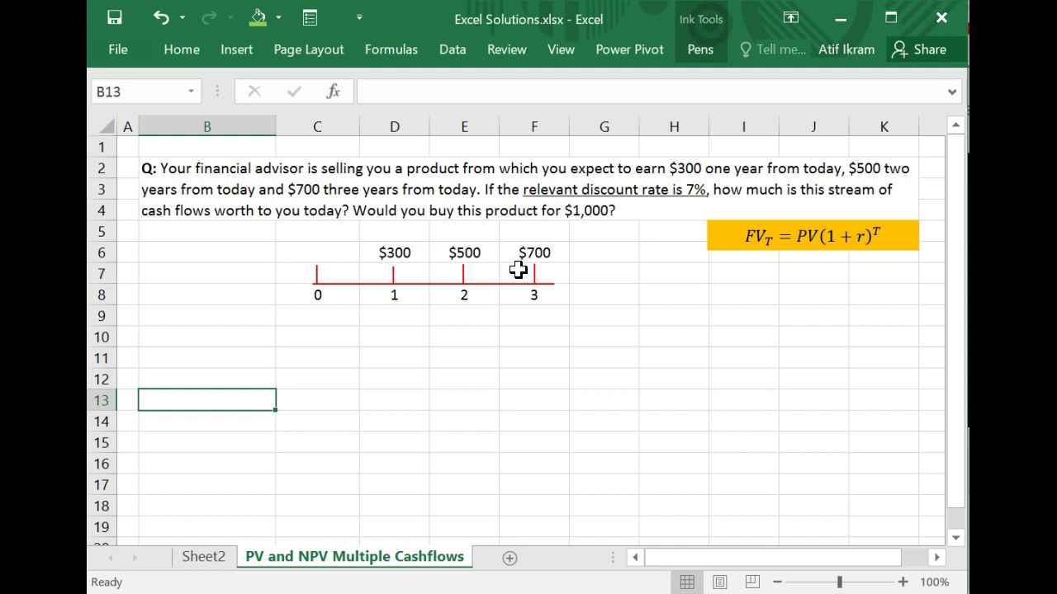
# Calculate the present value of the $300 year-1 cash flow in C10 with =PV(7%,1,,300).
pyautogui.click(241, 339)
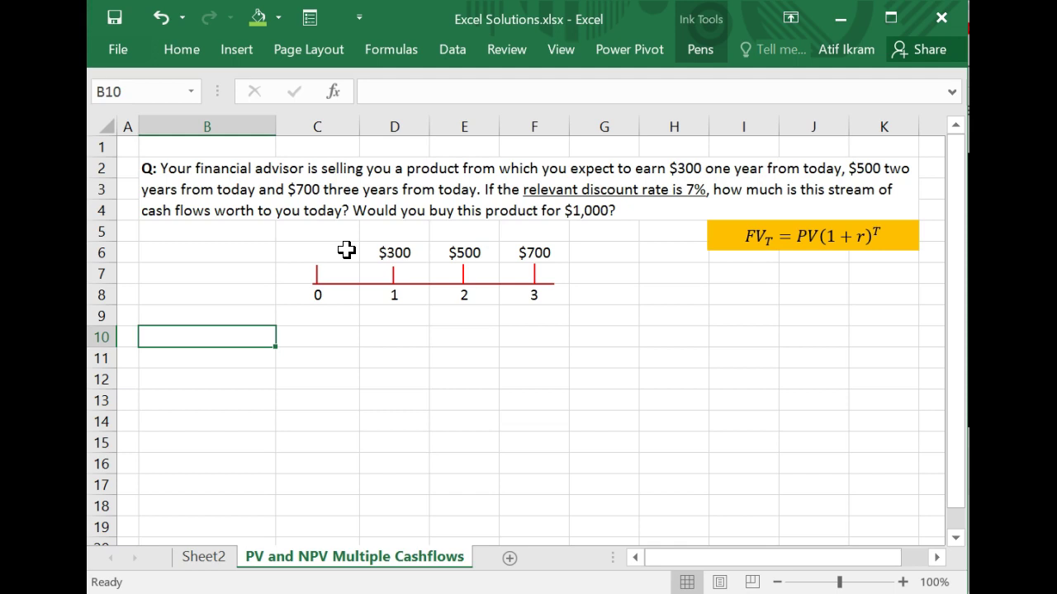
pyautogui.press('Right')
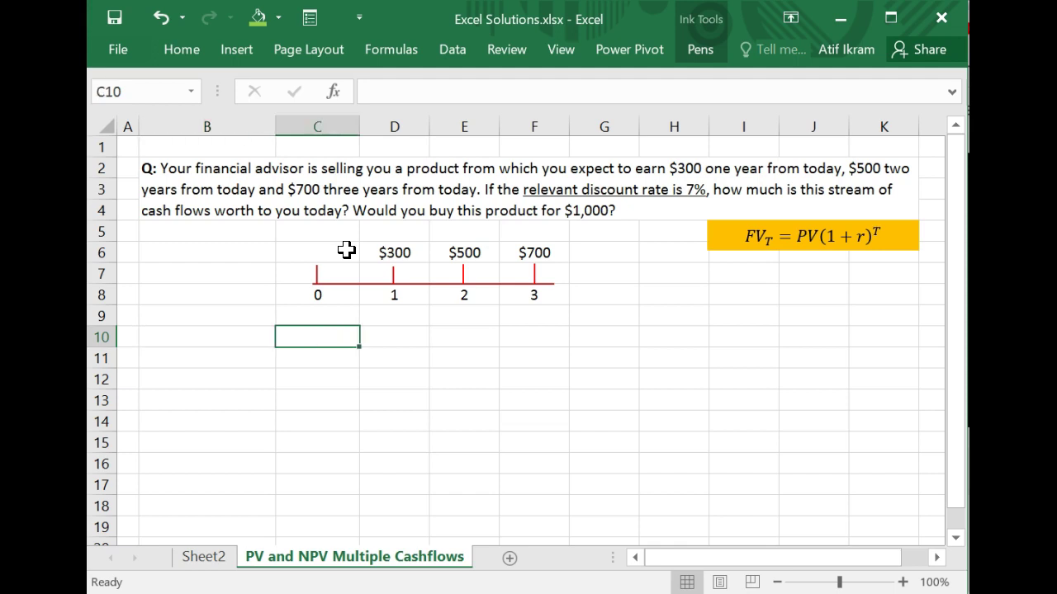
pyautogui.write('=pv')
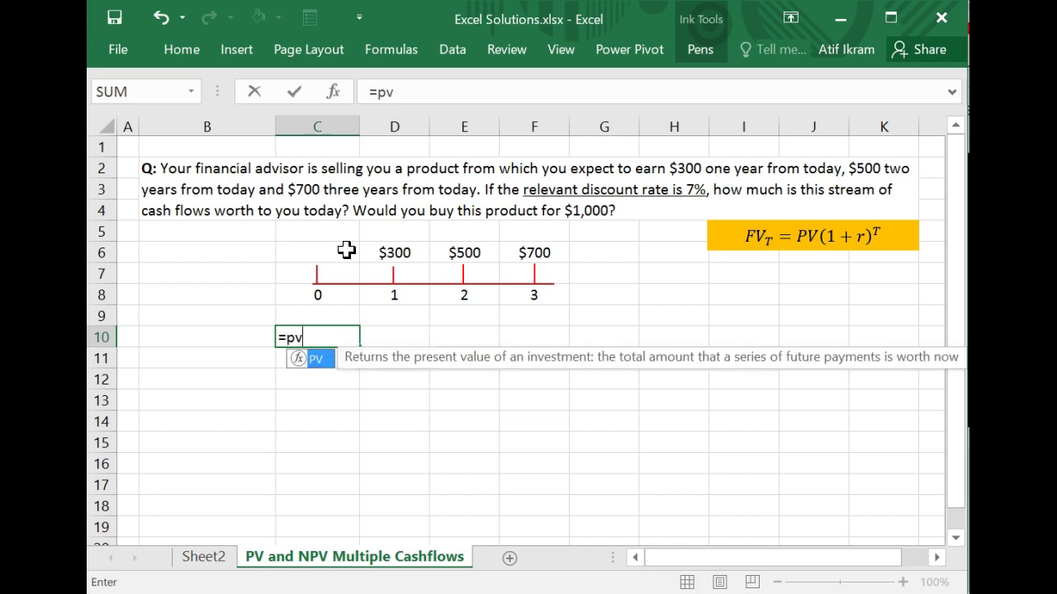
pyautogui.write('(0')
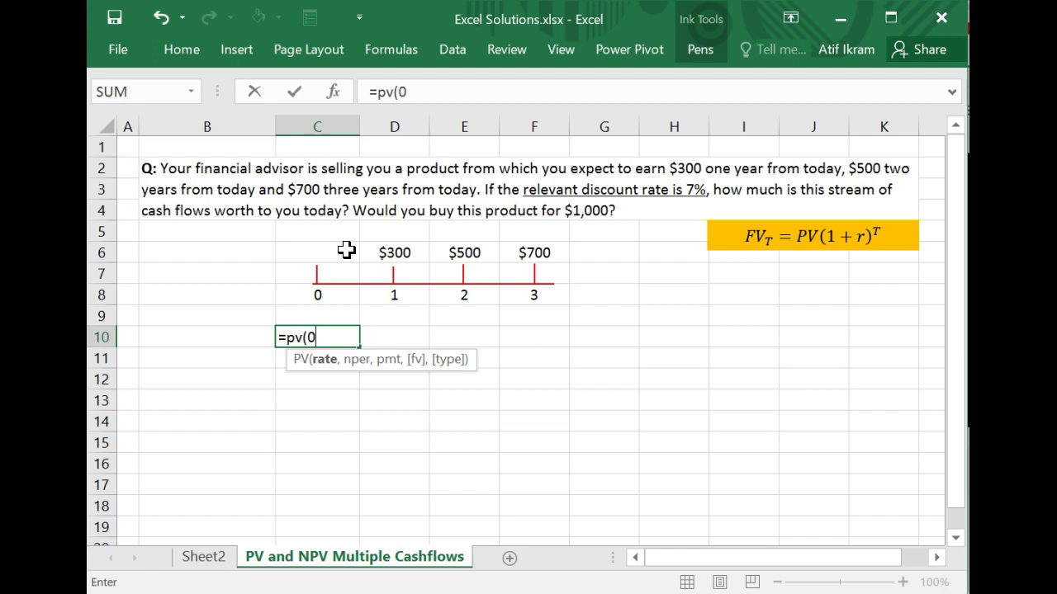
pyautogui.press('BackSpace')
pyautogui.press('BackSpace')
pyautogui.press('BackSpace')
pyautogui.write('%,')
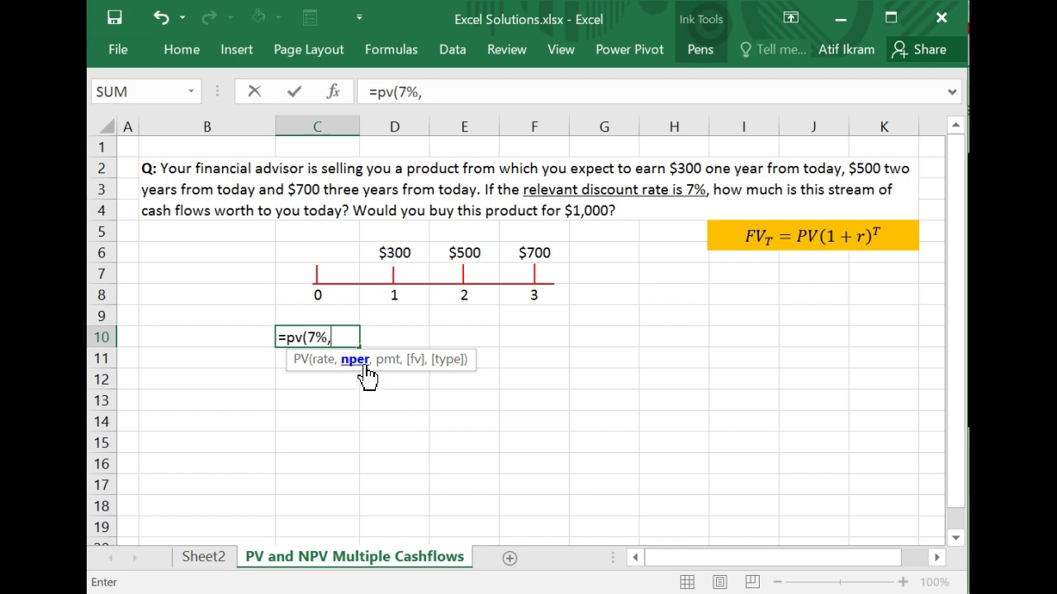
pyautogui.write('1,')
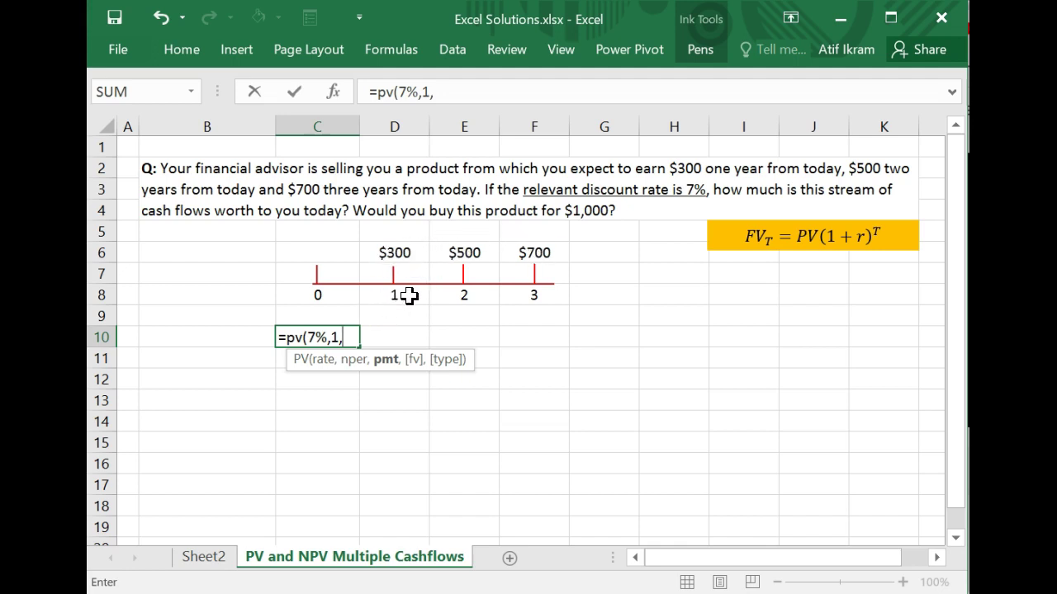
pyautogui.write(',')
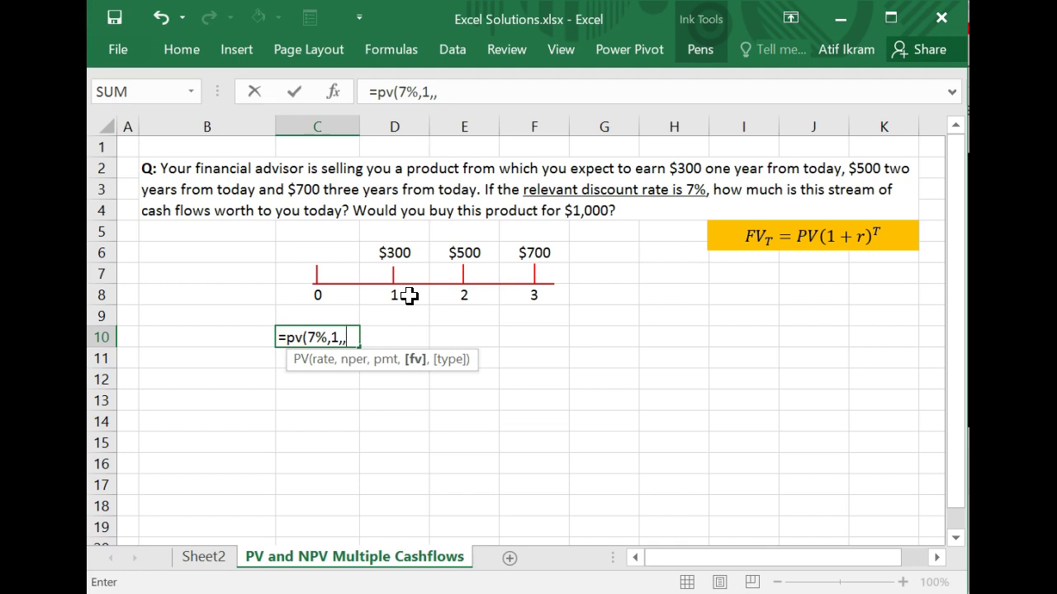
pyautogui.write('300)')
pyautogui.press('Return')
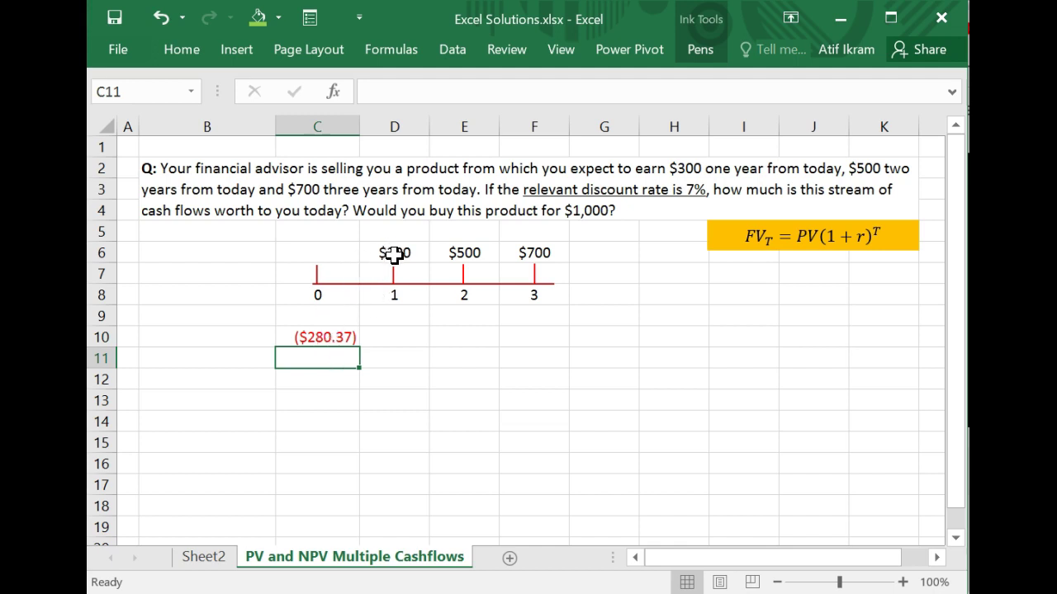
# Reverse the sign of the present value in C10 by changing its formula to =(PV(7%,1,,300))*-1.
pyautogui.click(323, 338)
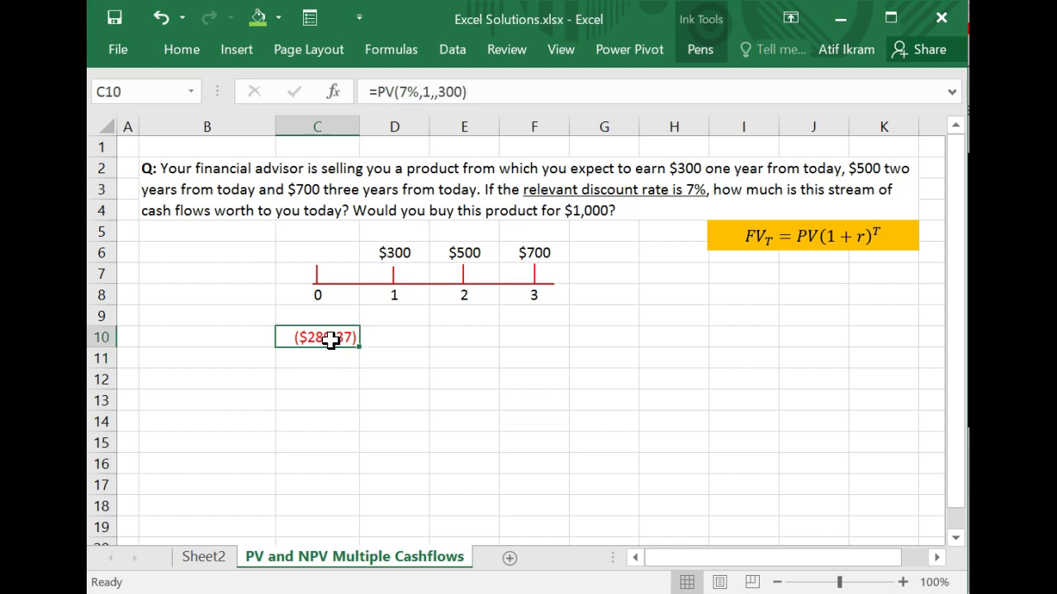
pyautogui.doubleClick(331, 337)
pyautogui.click(291, 337)
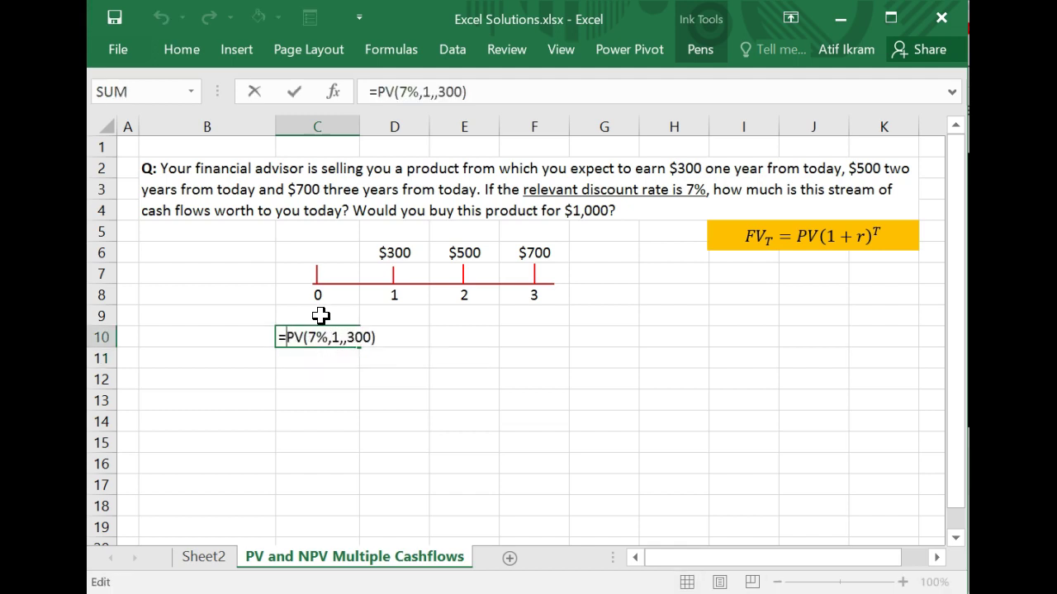
pyautogui.write('(')
pyautogui.press('Right')
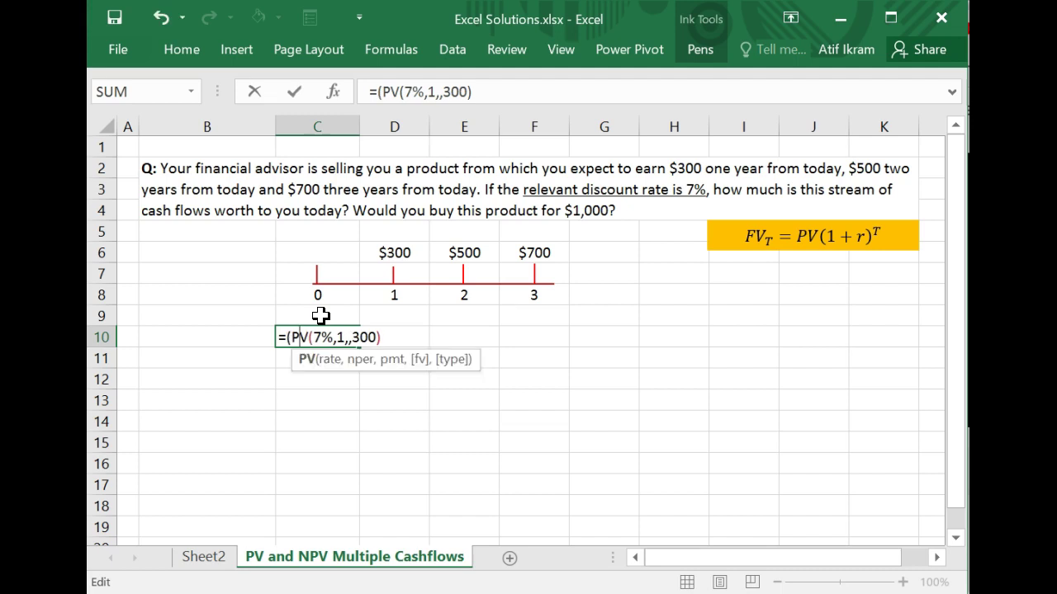
pyautogui.press('Right')
pyautogui.press('Right')
pyautogui.press('Right')
pyautogui.press('Right')
pyautogui.press('Right')
pyautogui.press('Right')
pyautogui.press('Right')
pyautogui.press('Right')
pyautogui.press('Right')
pyautogui.press('Right')
pyautogui.press('Right')
pyautogui.press('Right')
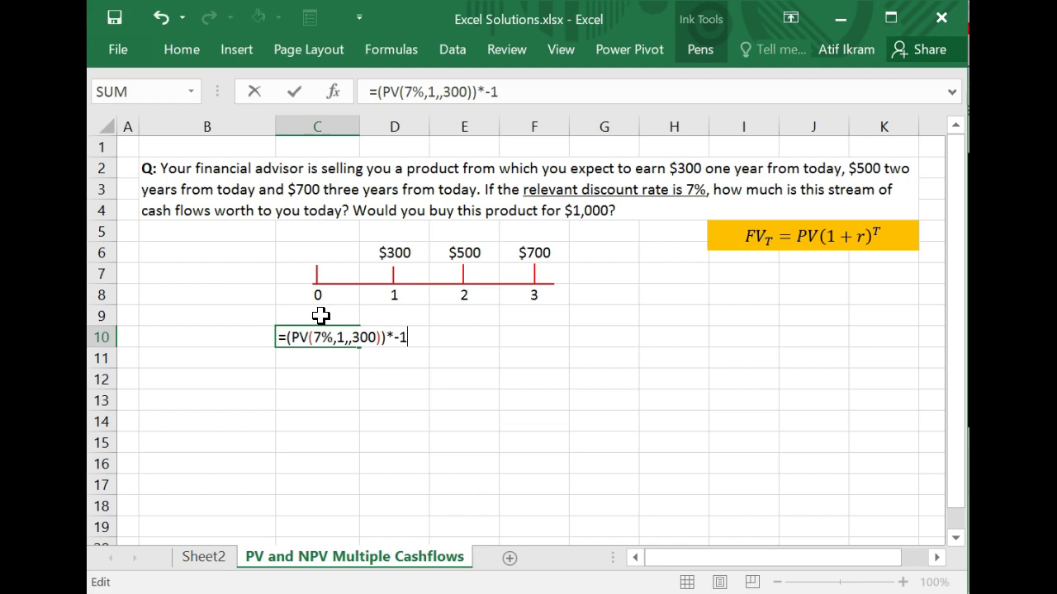
pyautogui.press('Return')
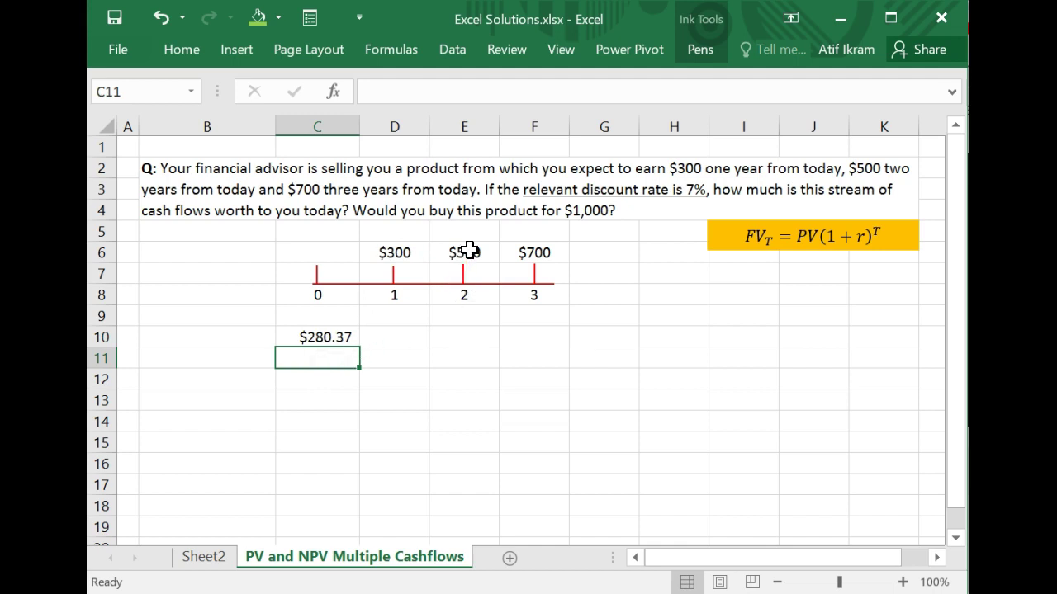
# Calculate the present value of the $500 year-2 cash flow in C11 with =PV(0.07,2,,500).
pyautogui.write('=p')
pyautogui.write('v9')
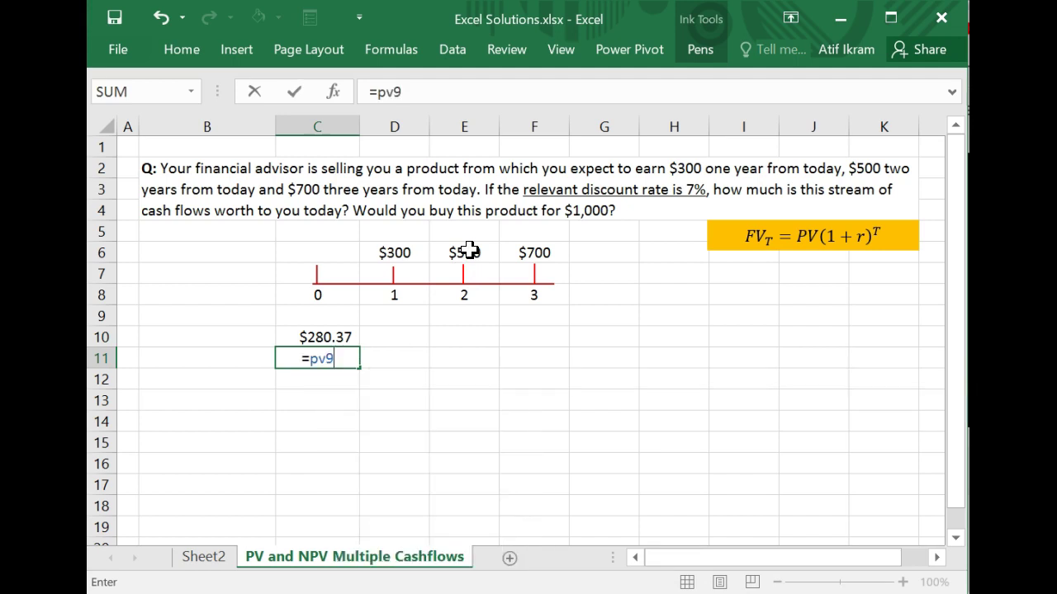
pyautogui.press('BackSpace')
pyautogui.write('(0.07')
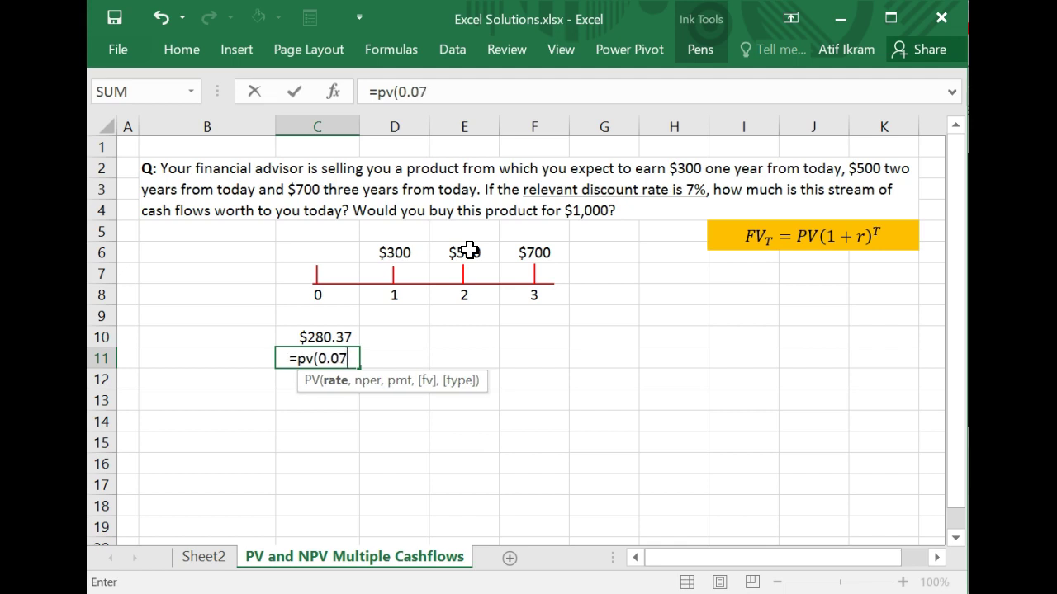
pyautogui.write(',')
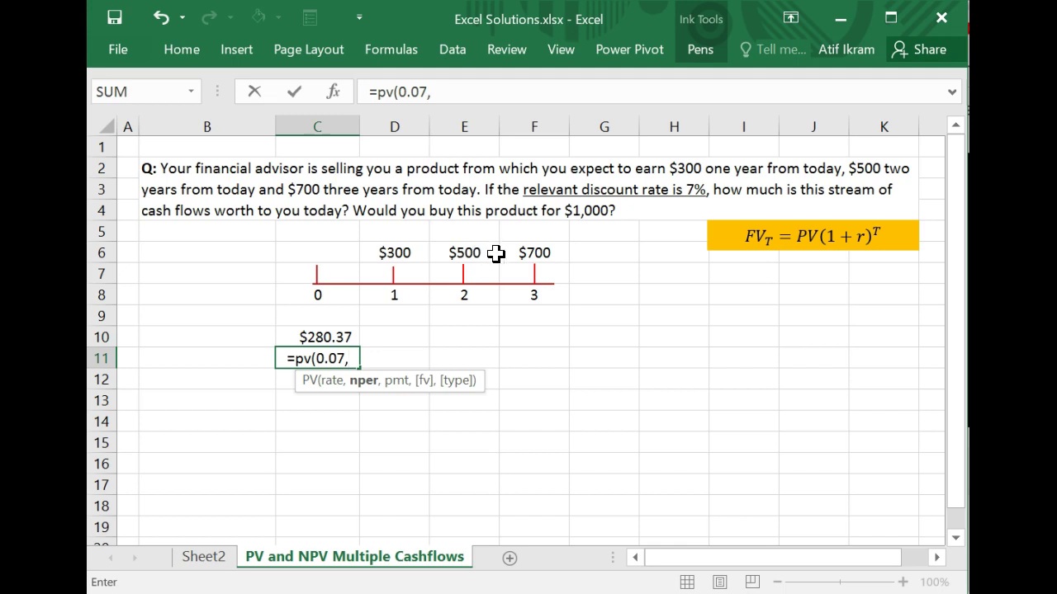
pyautogui.write('2')
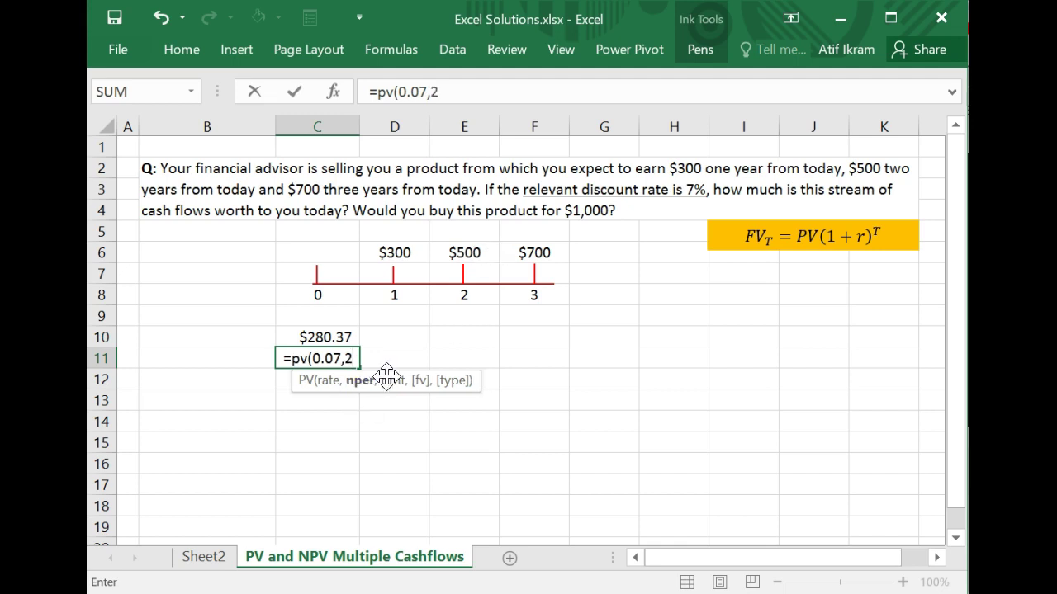
pyautogui.write(',')
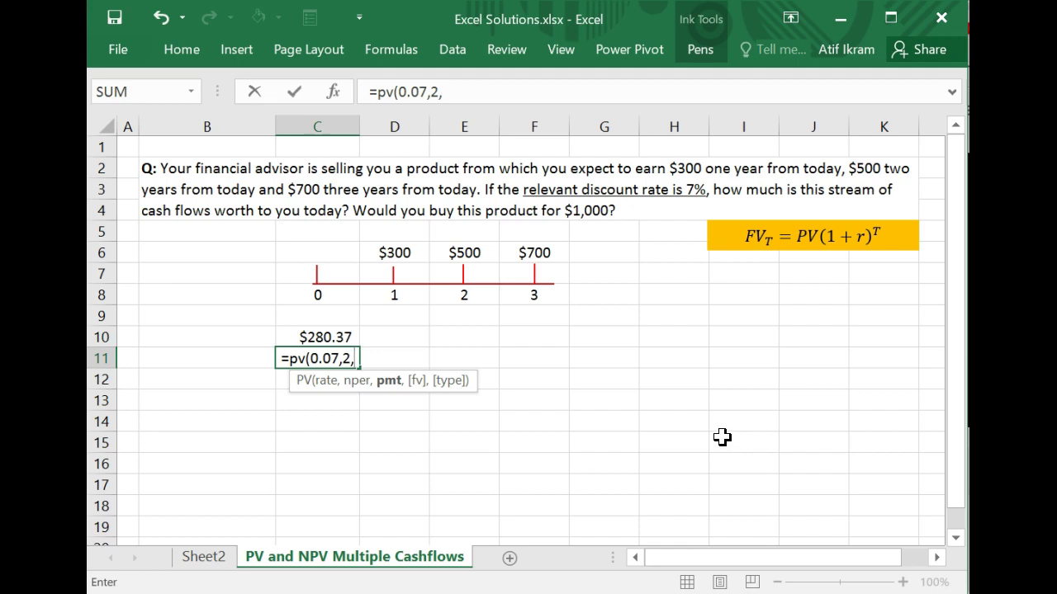
pyautogui.write(',')
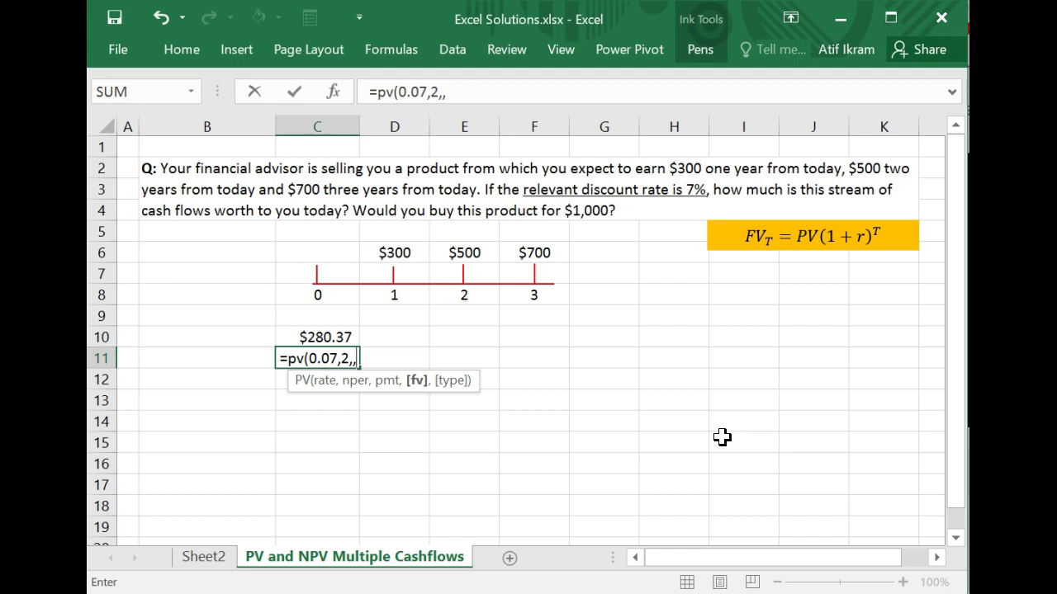
pyautogui.write('50')
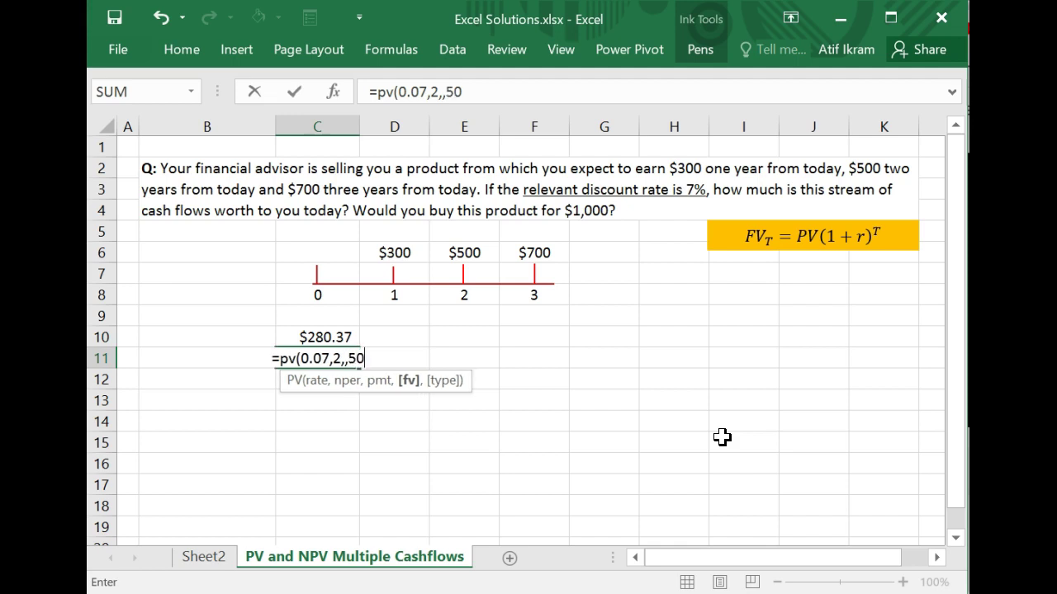
pyautogui.write('0)')
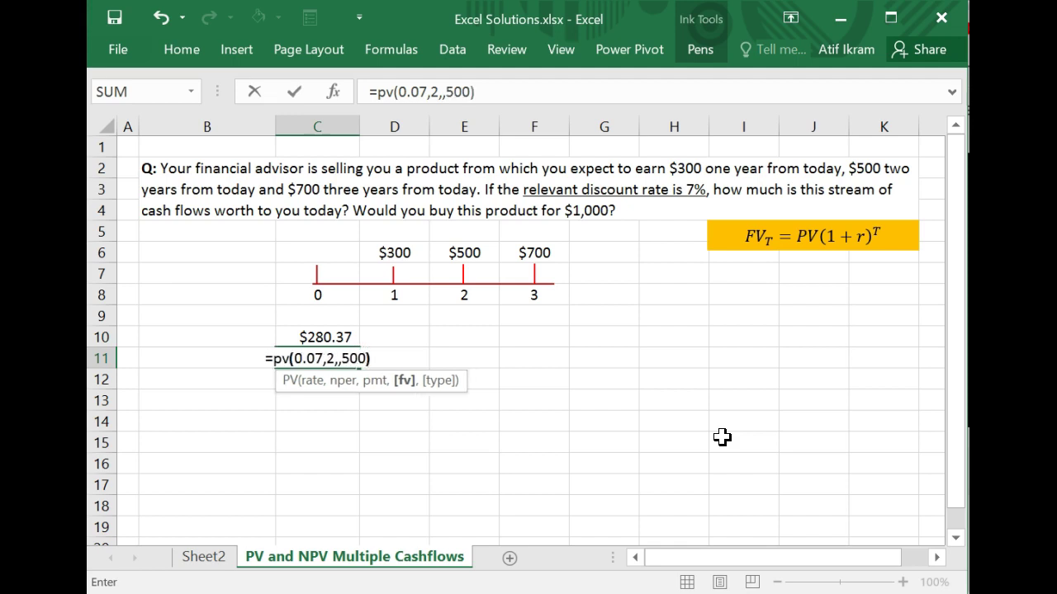
pyautogui.press('Return')
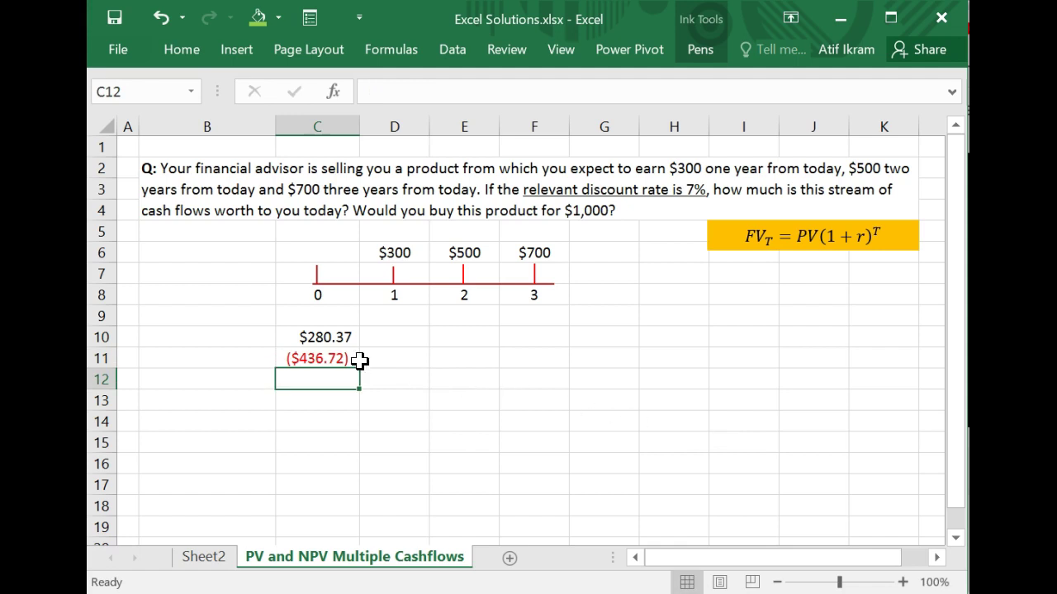
# Reverse the sign of the present value in C11 by changing its formula to =(PV(0.07,2,,500))*-1.
pyautogui.click(361, 361)
pyautogui.doubleClick(351, 358)
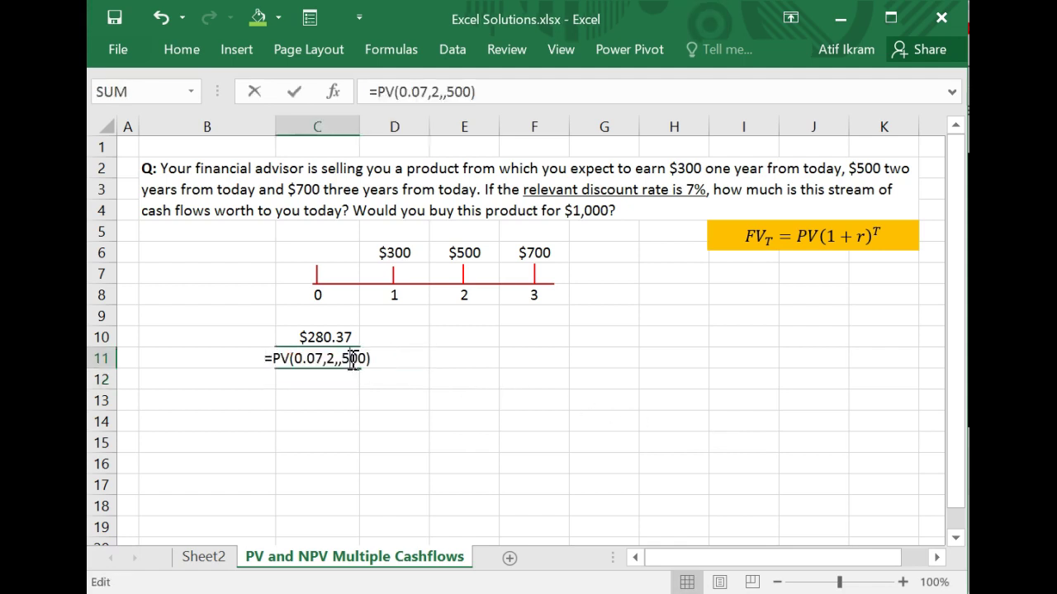
pyautogui.click(276, 357)
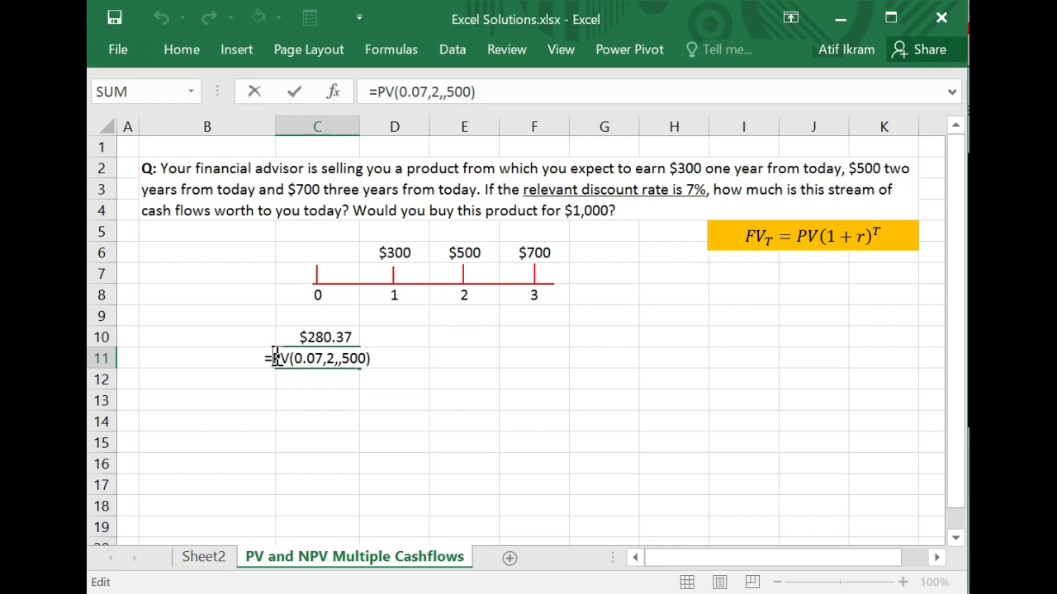
pyautogui.write('(')
pyautogui.press('End')
pyautogui.write(')*-1')
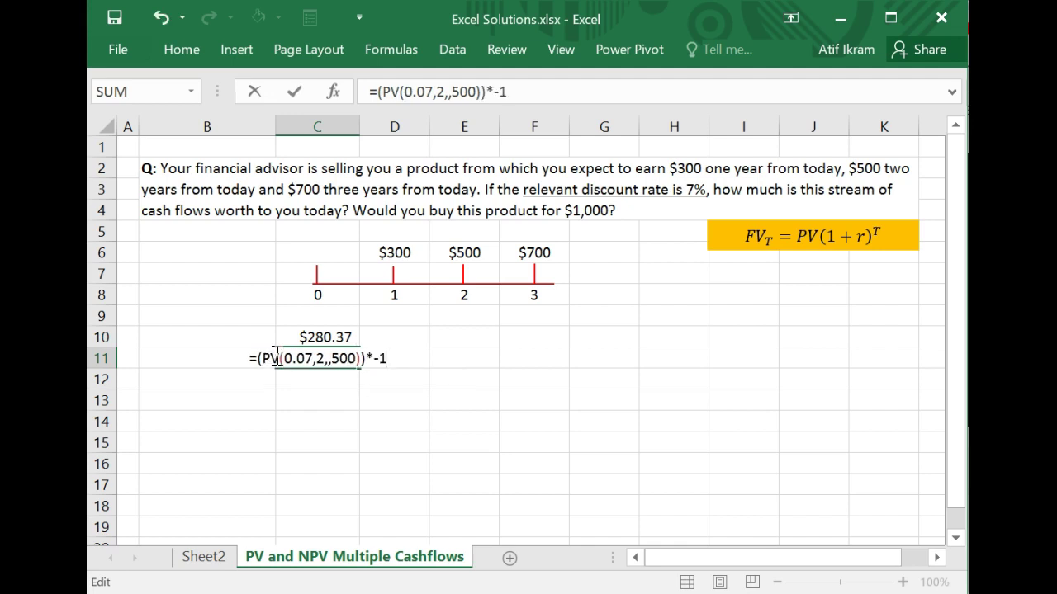
pyautogui.press('Return')
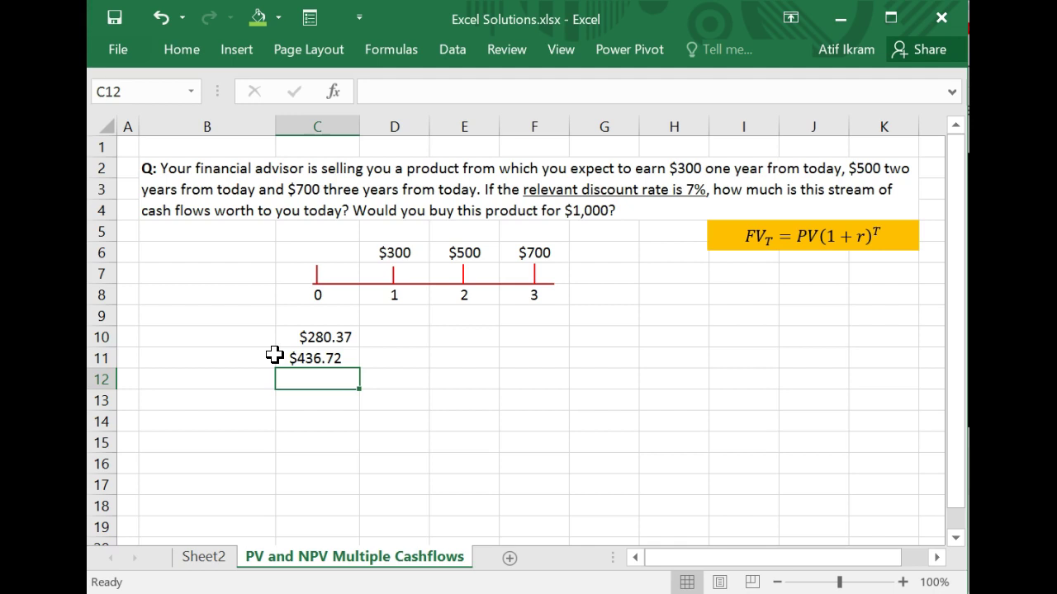
# Calculate the sign-reversed present value of the $700 year-3 cash flow in C12 with =-1*PV(0.07,3,,700).
pyautogui.write('=-1')
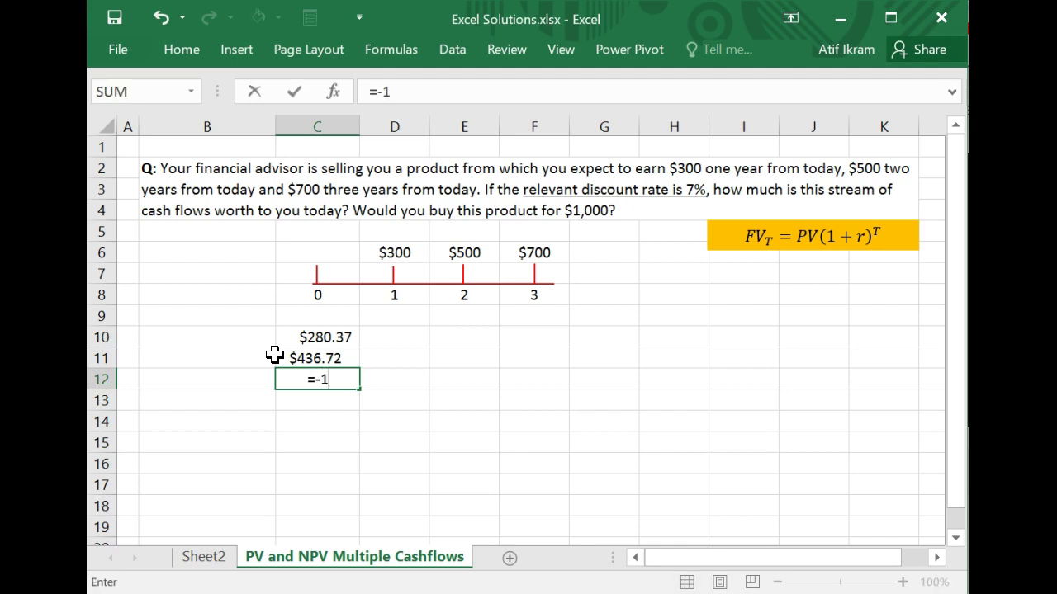
pyautogui.write('*pv')
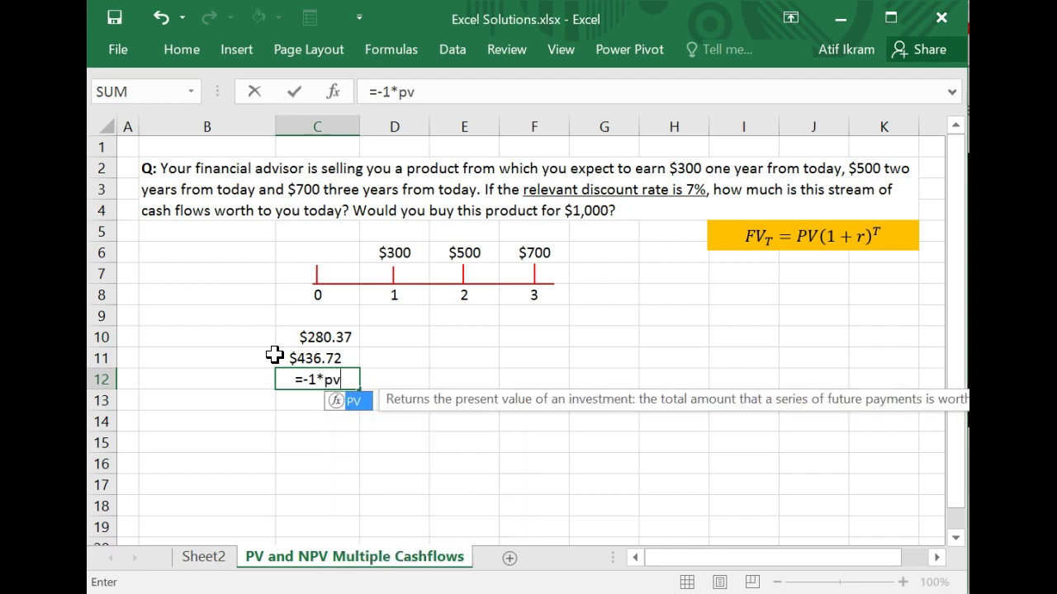
pyautogui.write('(')
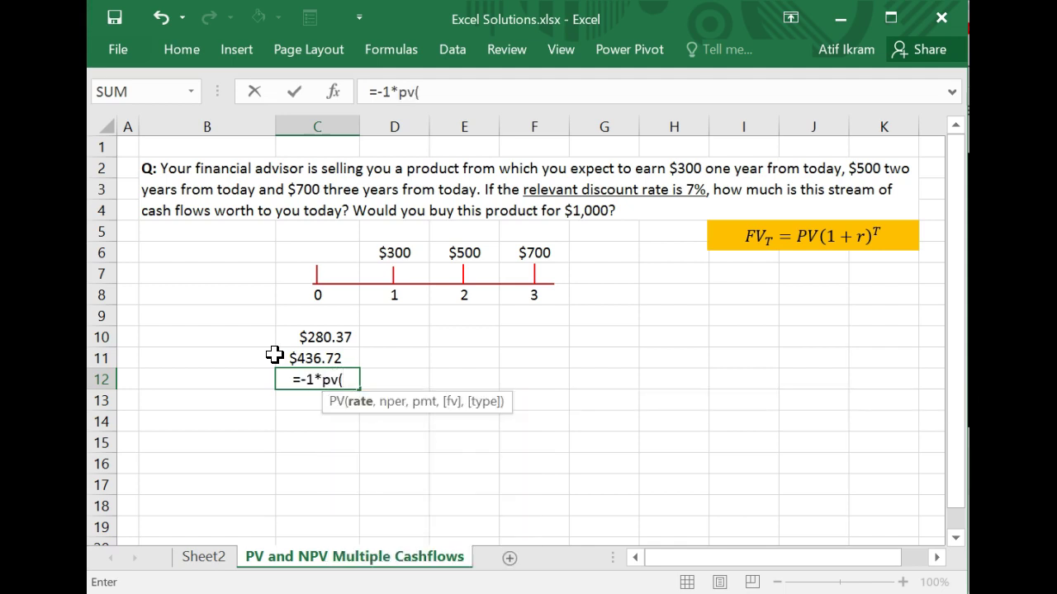
pyautogui.write('0')
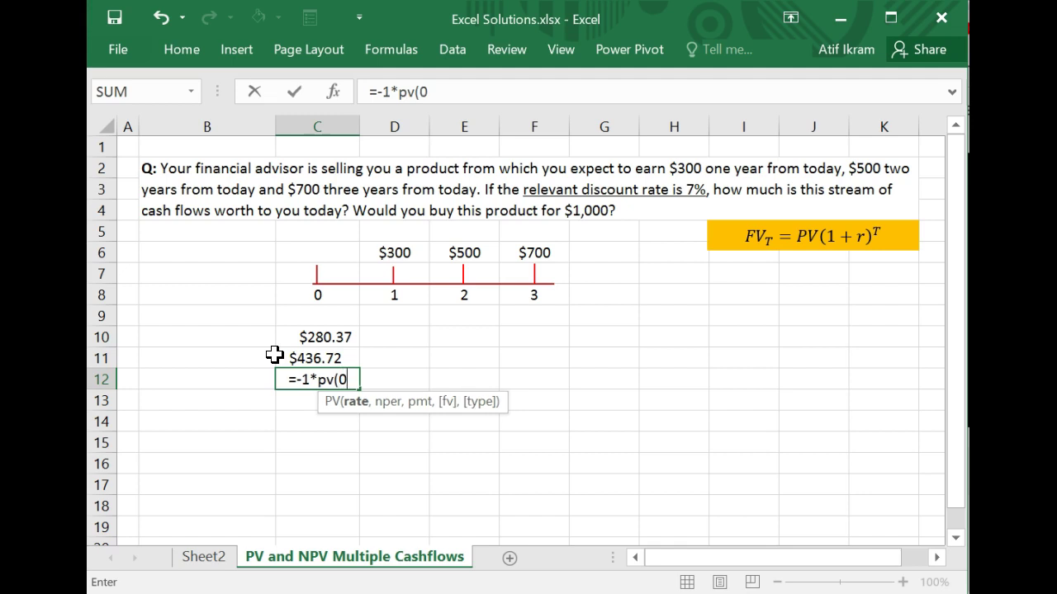
pyautogui.write('.07')
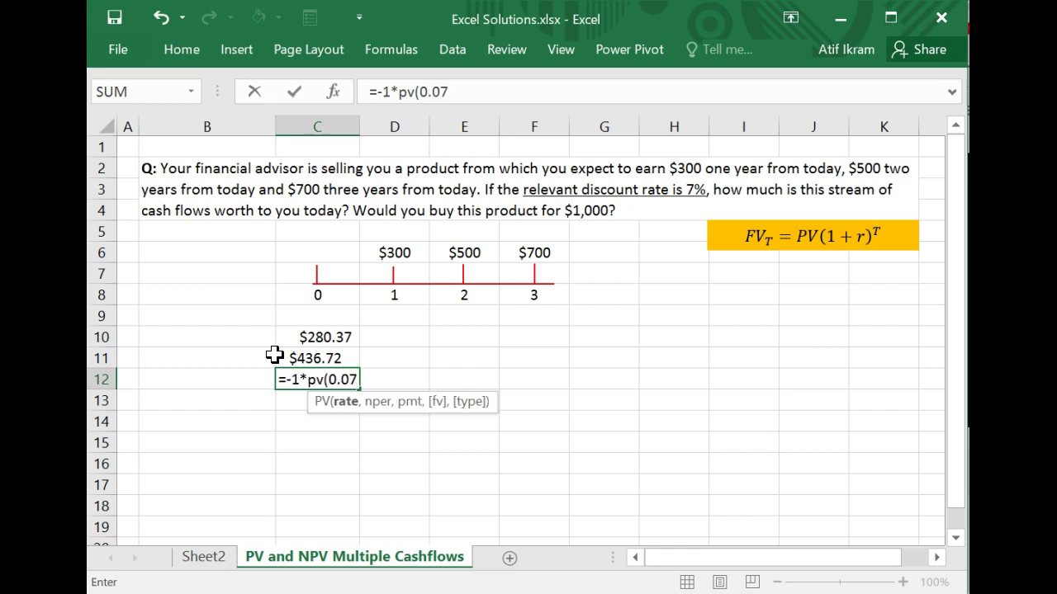
pyautogui.write(',')
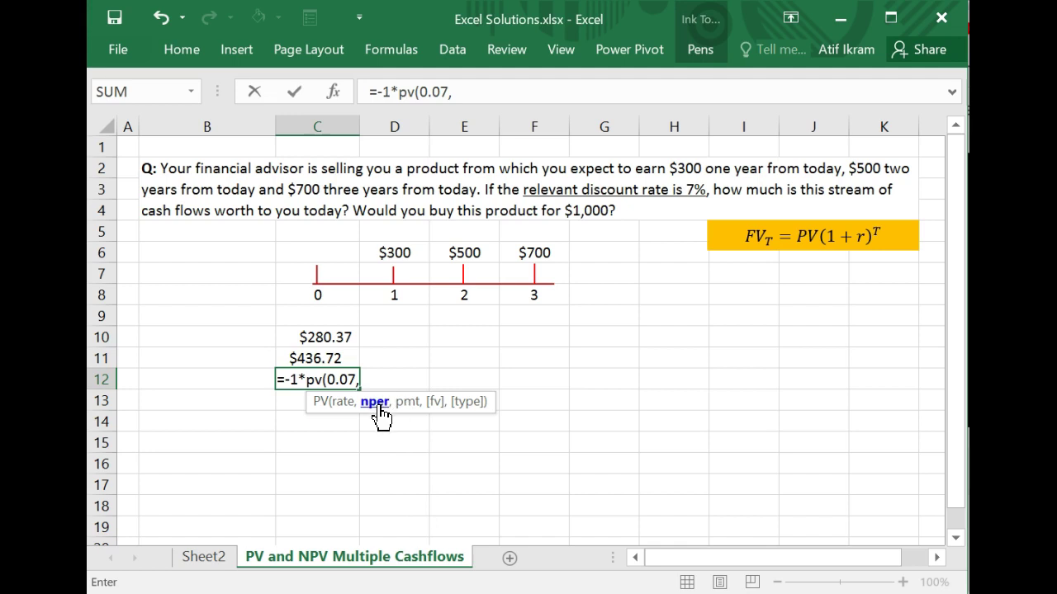
pyautogui.write('3')
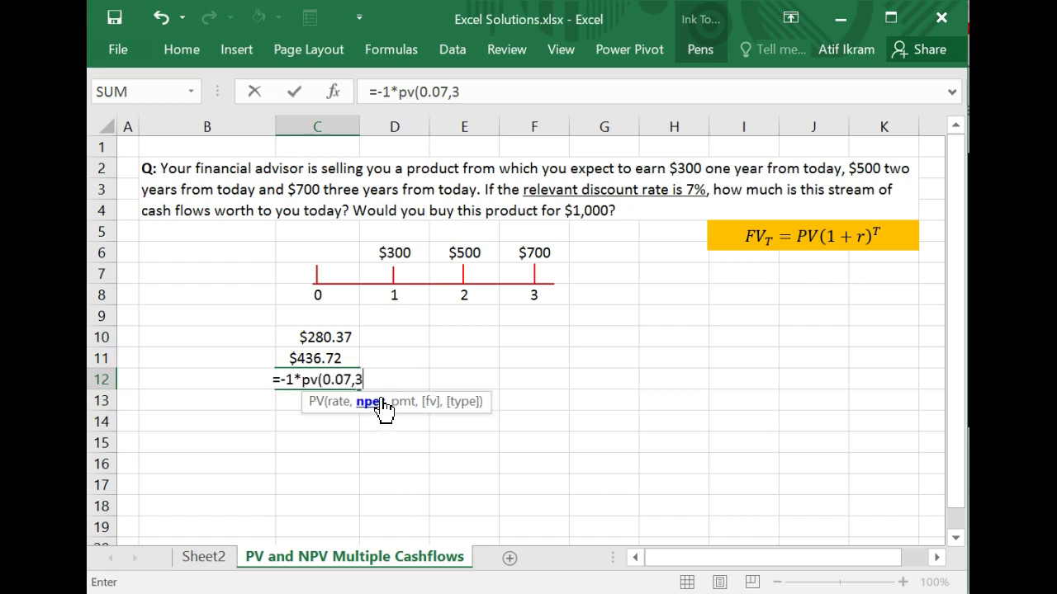
pyautogui.write(',,')
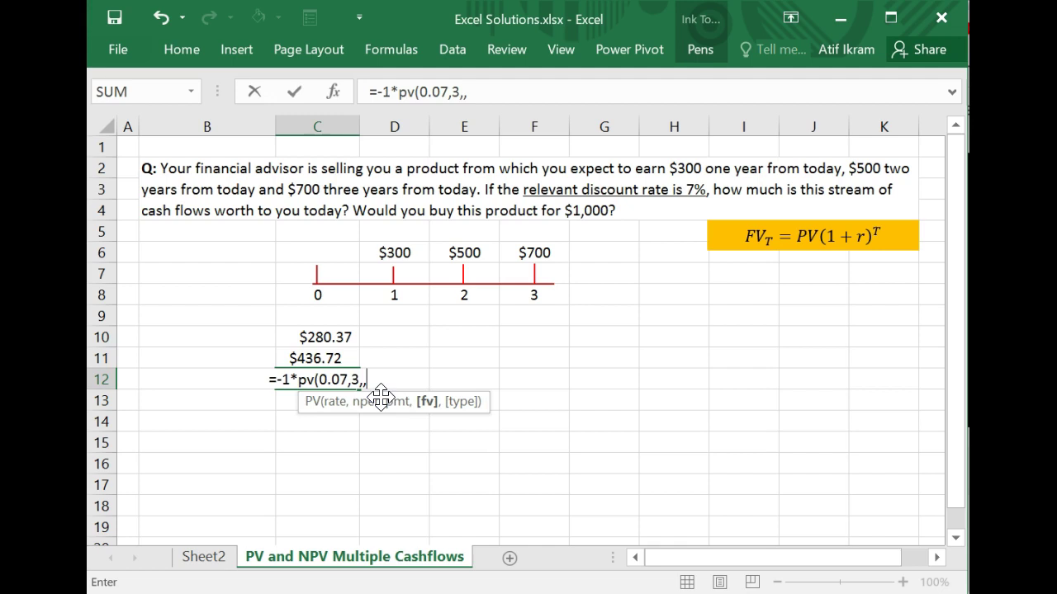
pyautogui.write('7')
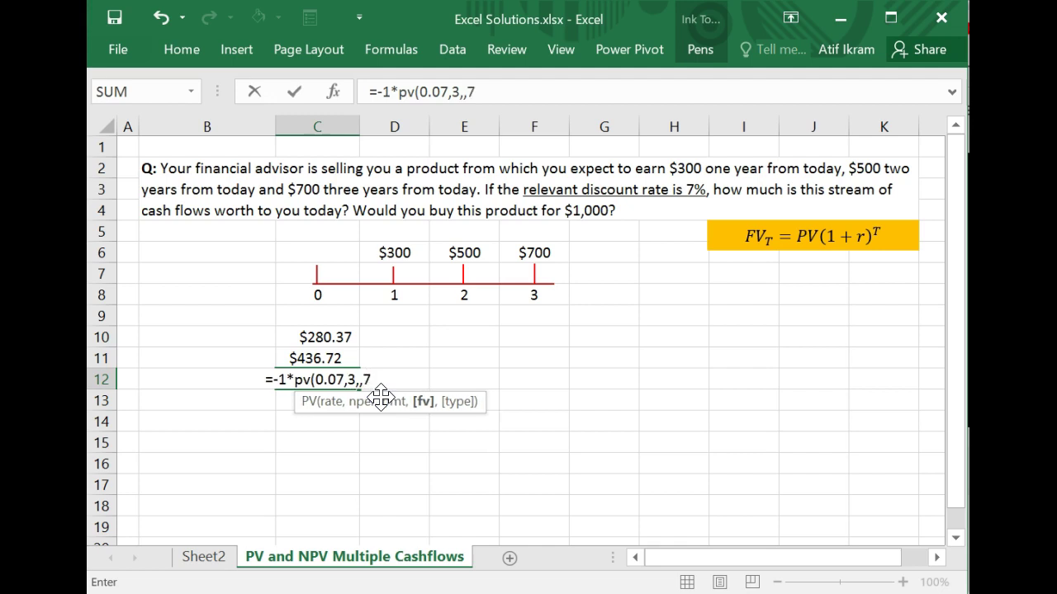
pyautogui.write('00)')
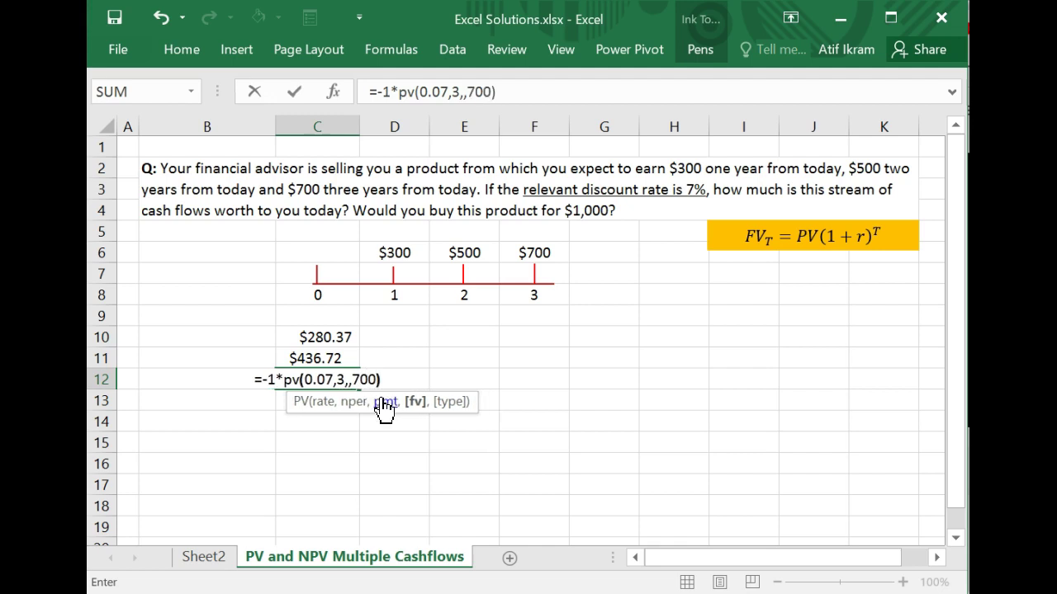
pyautogui.press('Return')
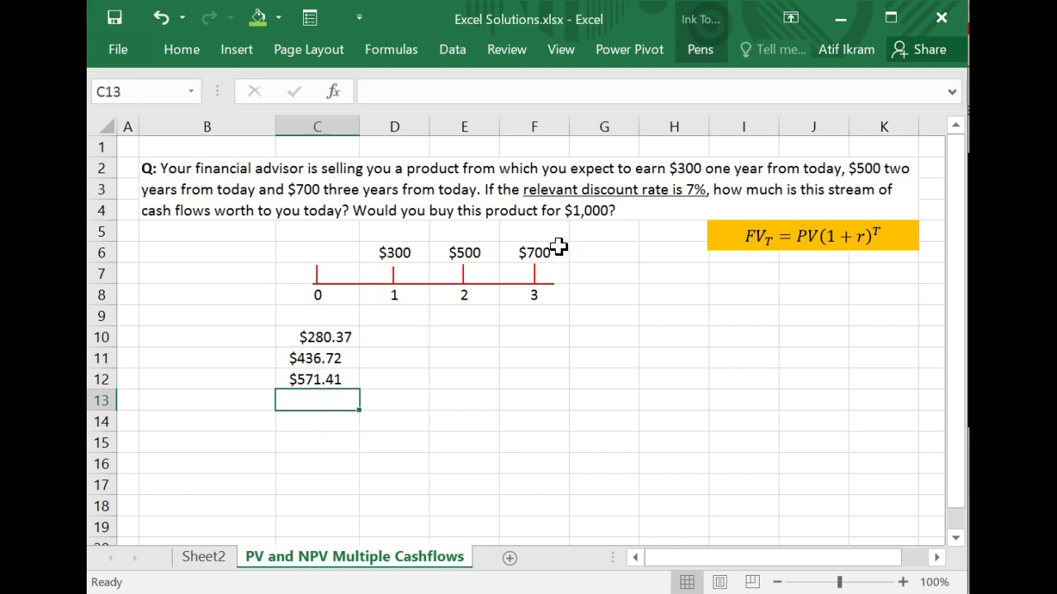
# Total the three present values in C13 with =SUM(C10:C12).
pyautogui.write('=')
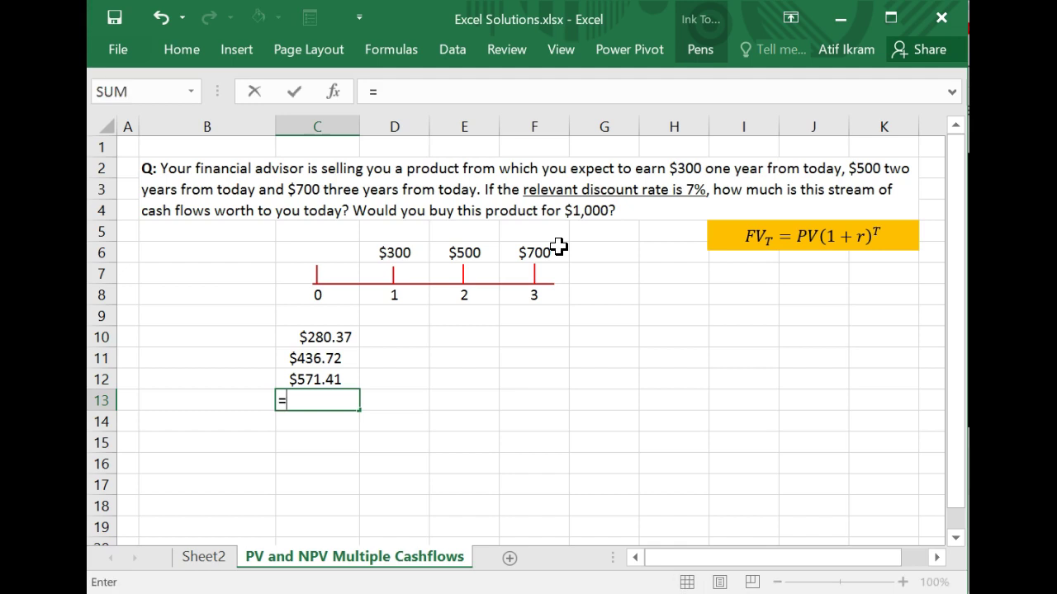
pyautogui.write('sum(')
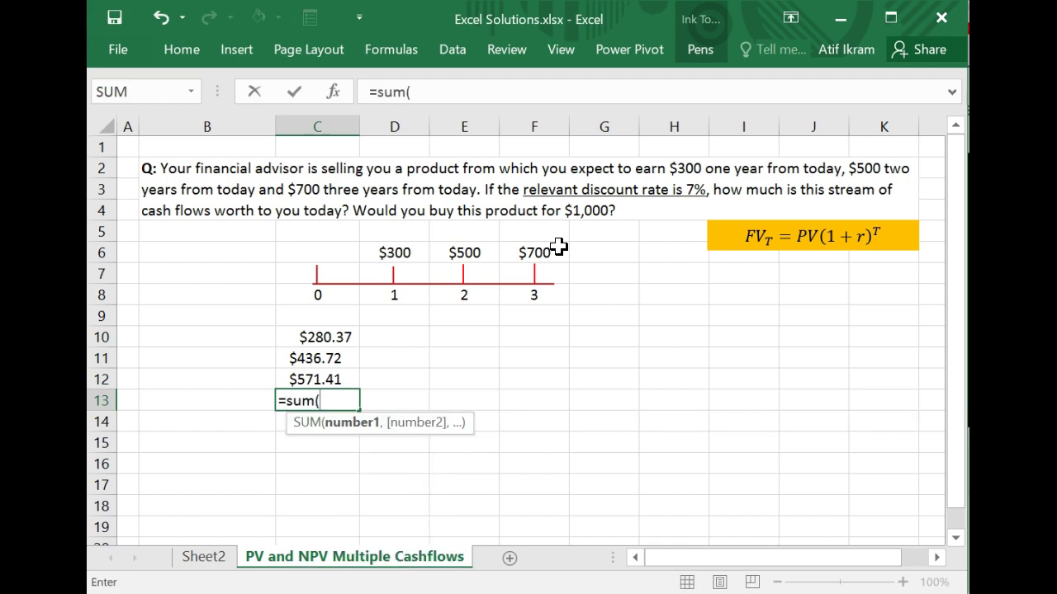
pyautogui.press('Up')
pyautogui.press('Up')
pyautogui.press('Up')
pyautogui.hotkey('shift', 'Down')
pyautogui.hotkey('shift', 'Down')
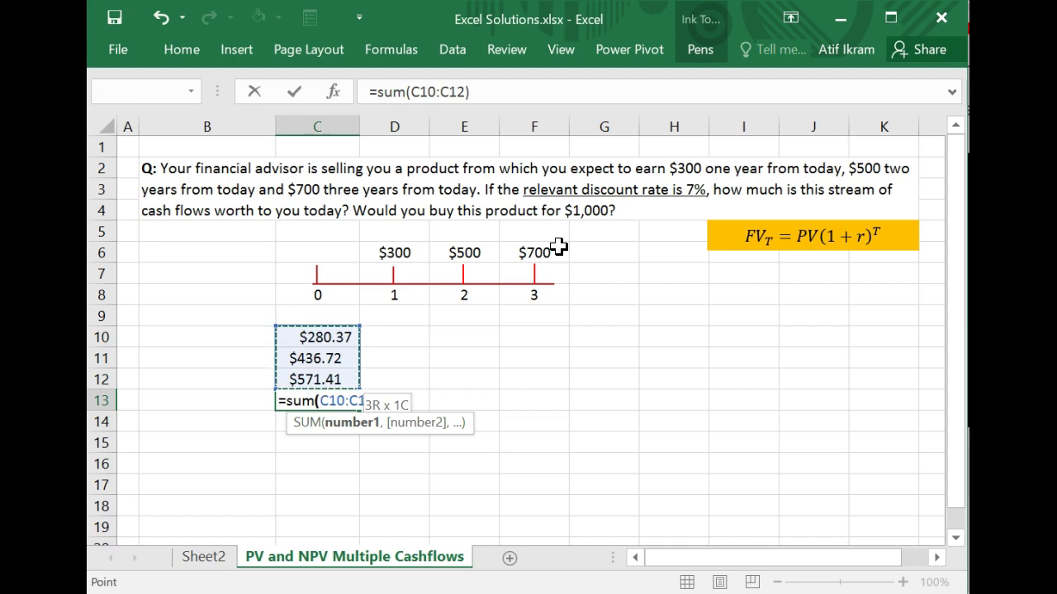
pyautogui.press('Return')
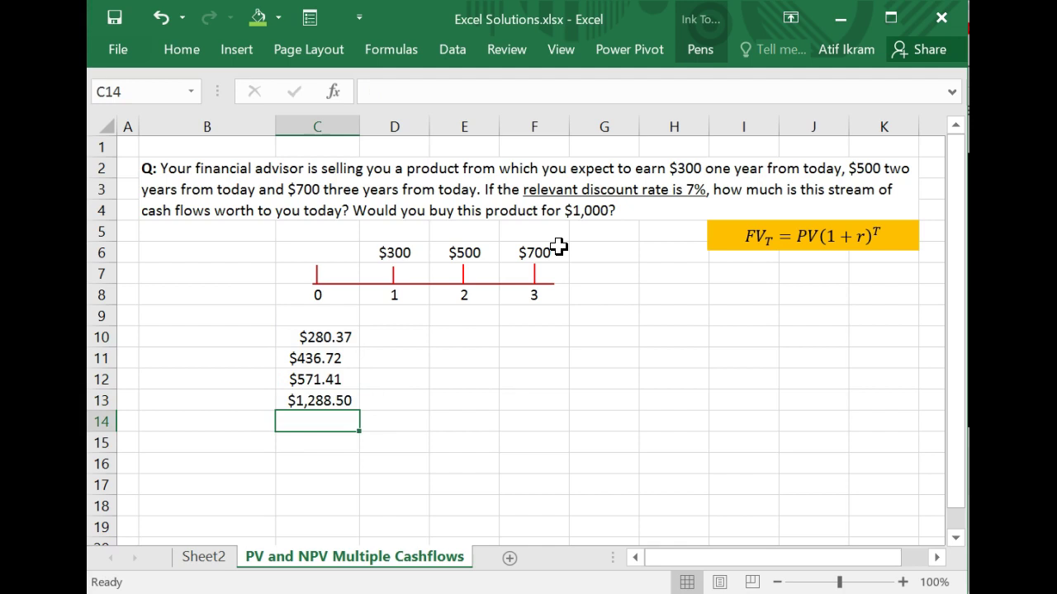
# Write the formula =NPV(0.07,D6,E6,F6) in C15, referencing each of the three cash flows separately.
pyautogui.press('Down')
pyautogui.press('Left')
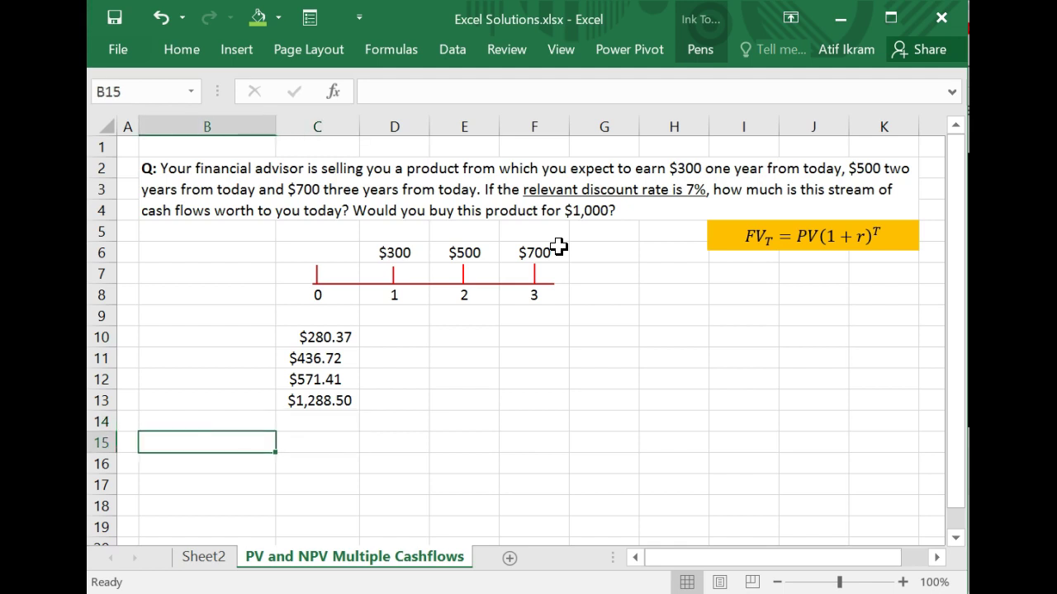
pyautogui.press('Right')
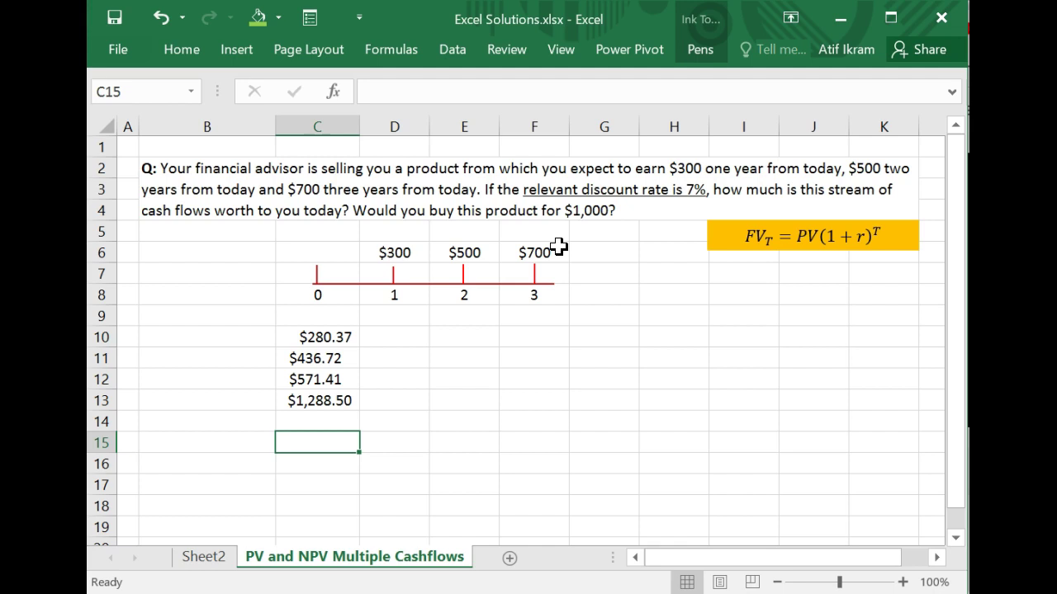
pyautogui.write('=')
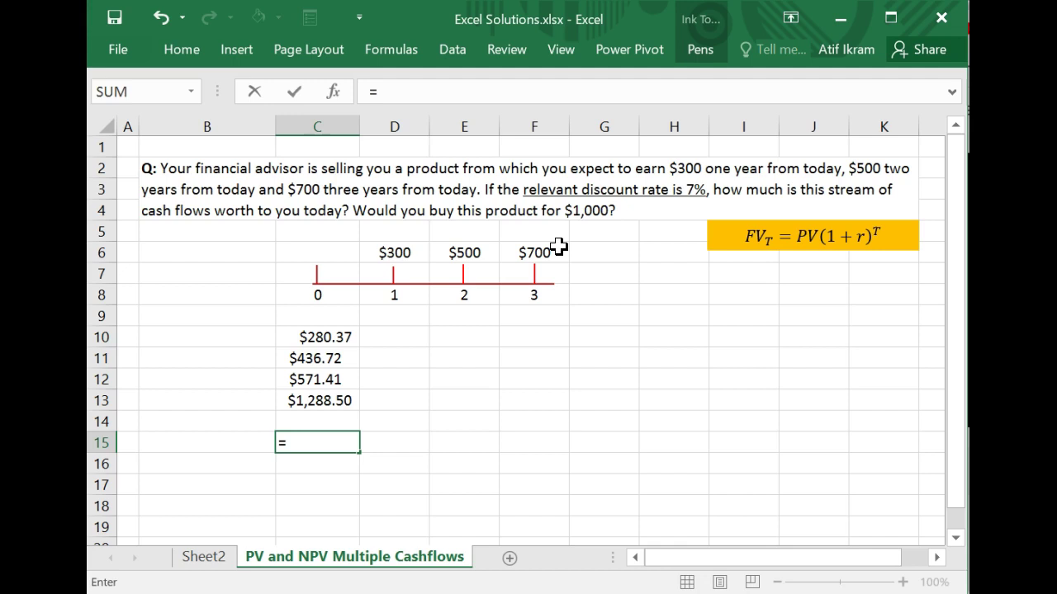
pyautogui.write('npv')
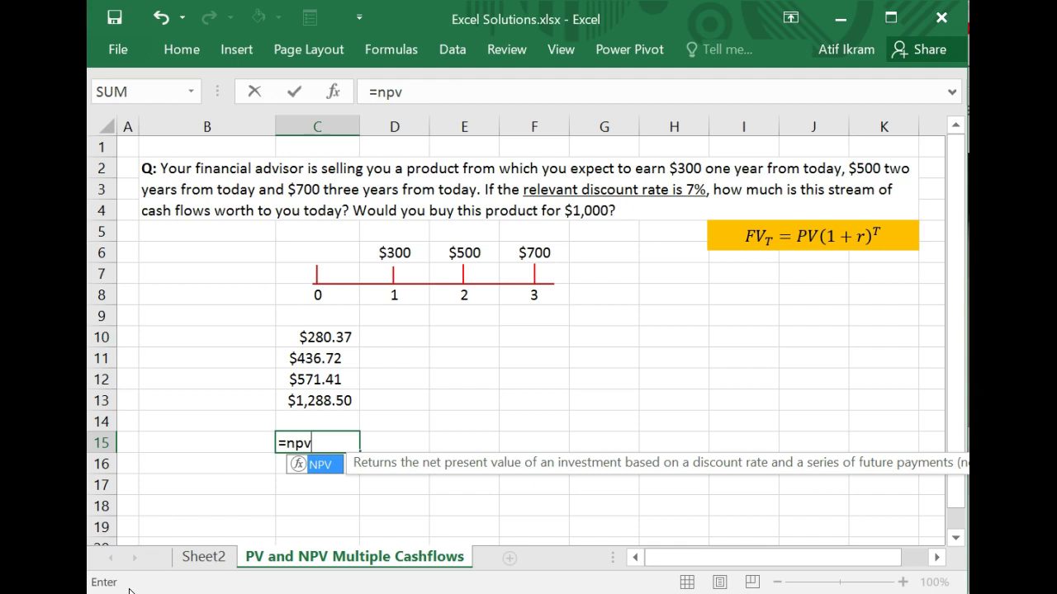
pyautogui.write('(')
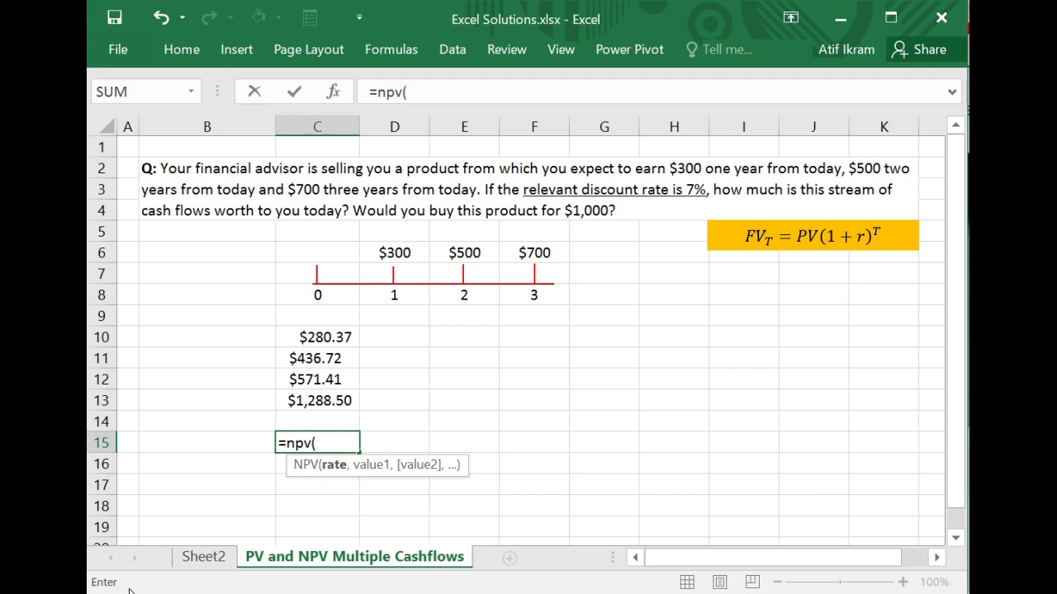
pyautogui.write('0.07,')
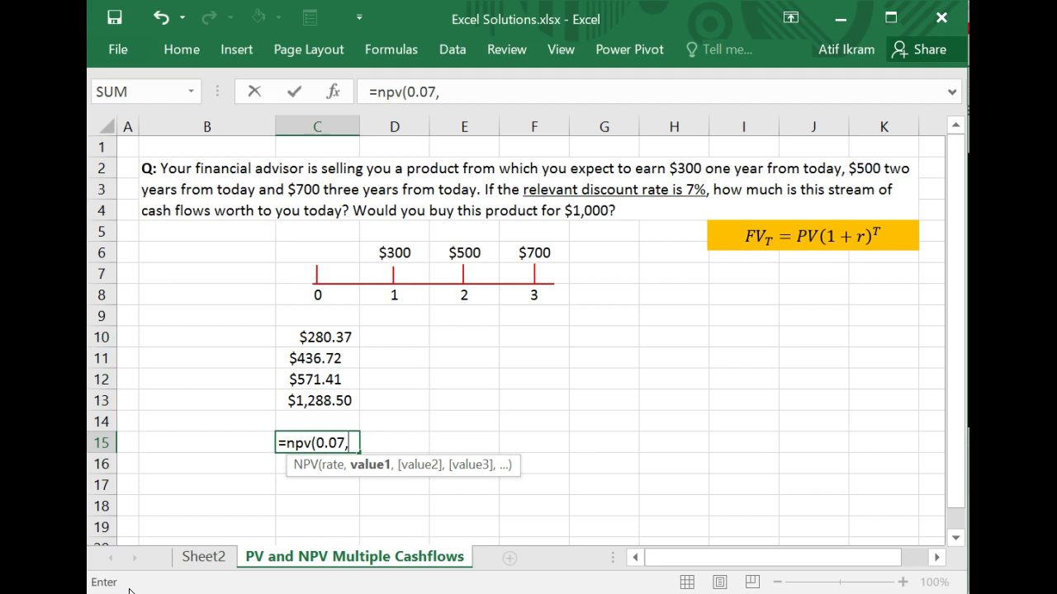
pyautogui.click(396, 254)
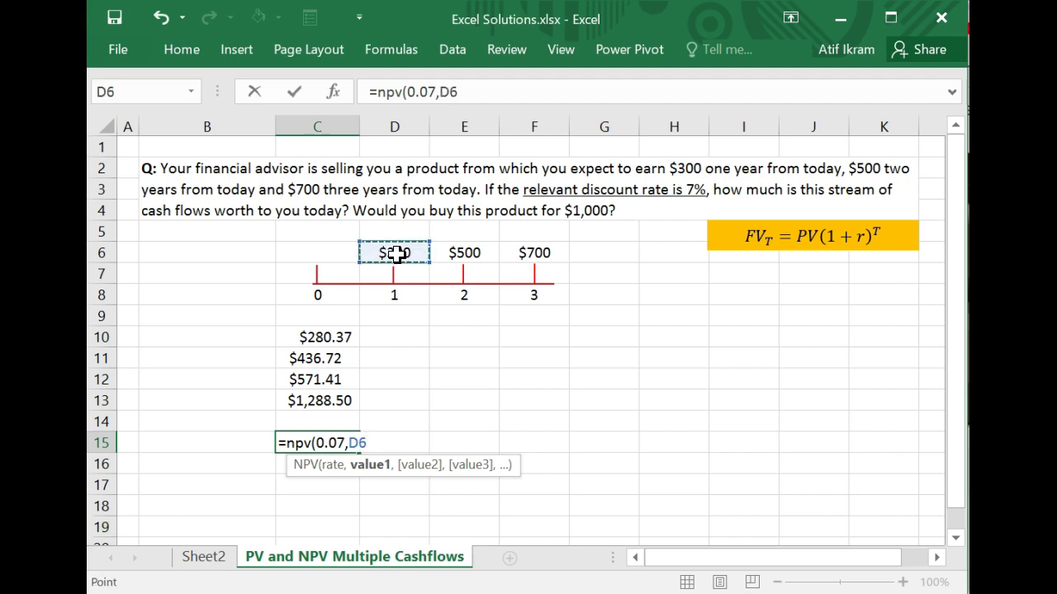
pyautogui.write(',')
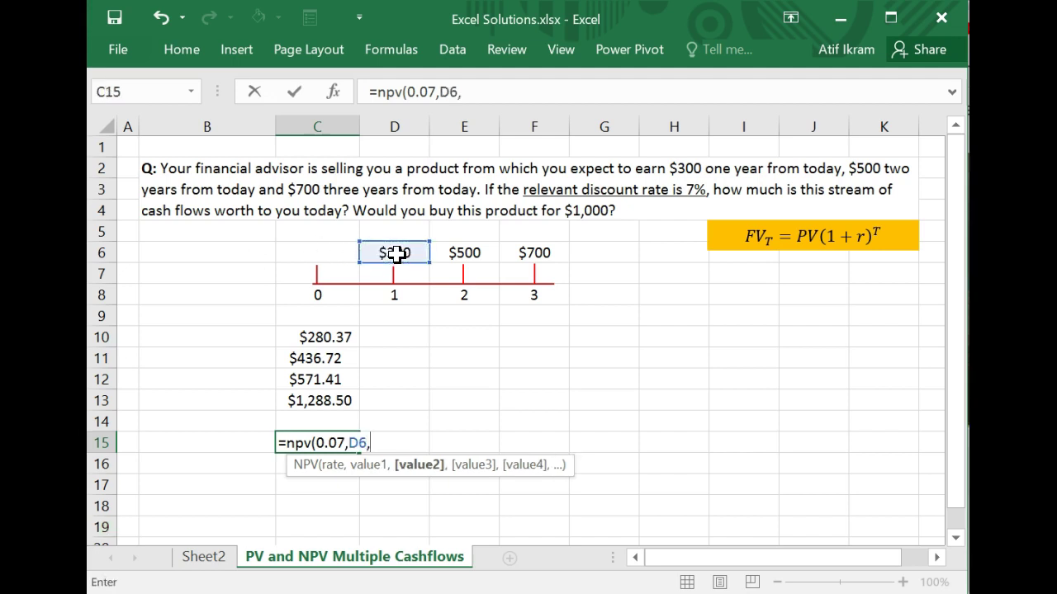
pyautogui.click(471, 255)
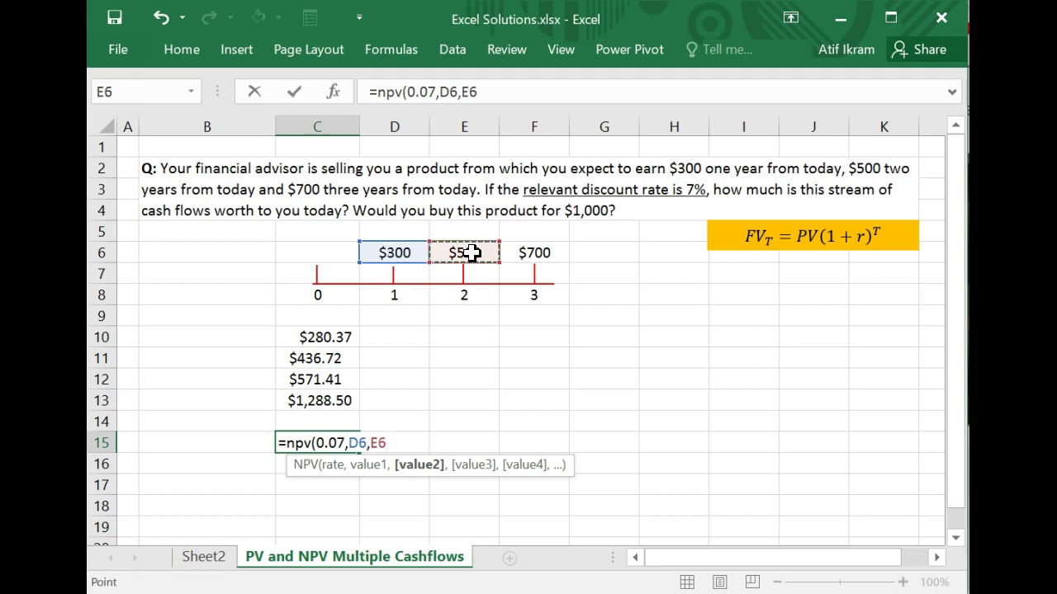
pyautogui.write(',')
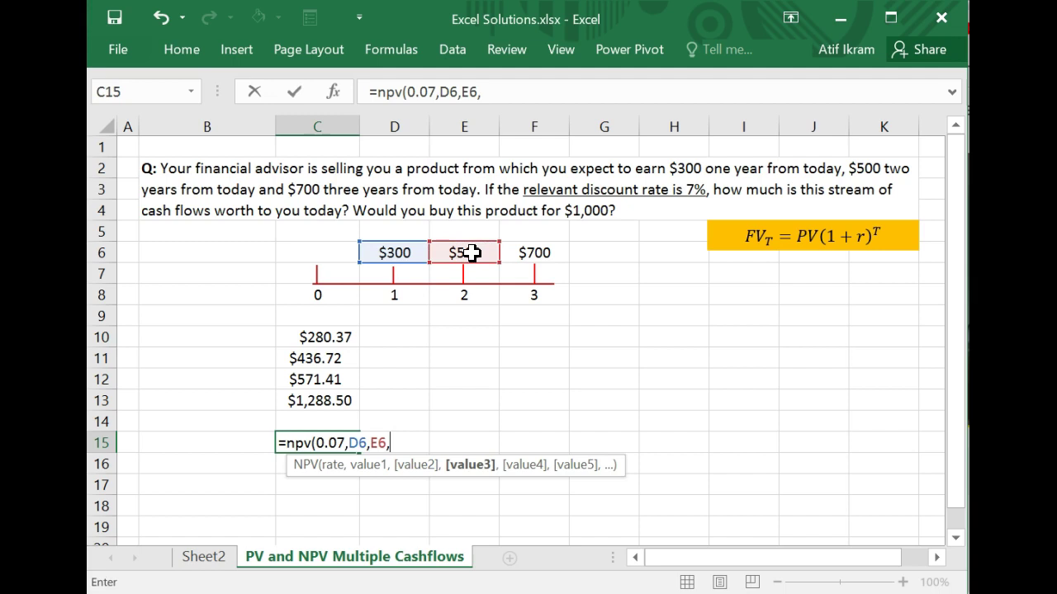
pyautogui.click(532, 251)
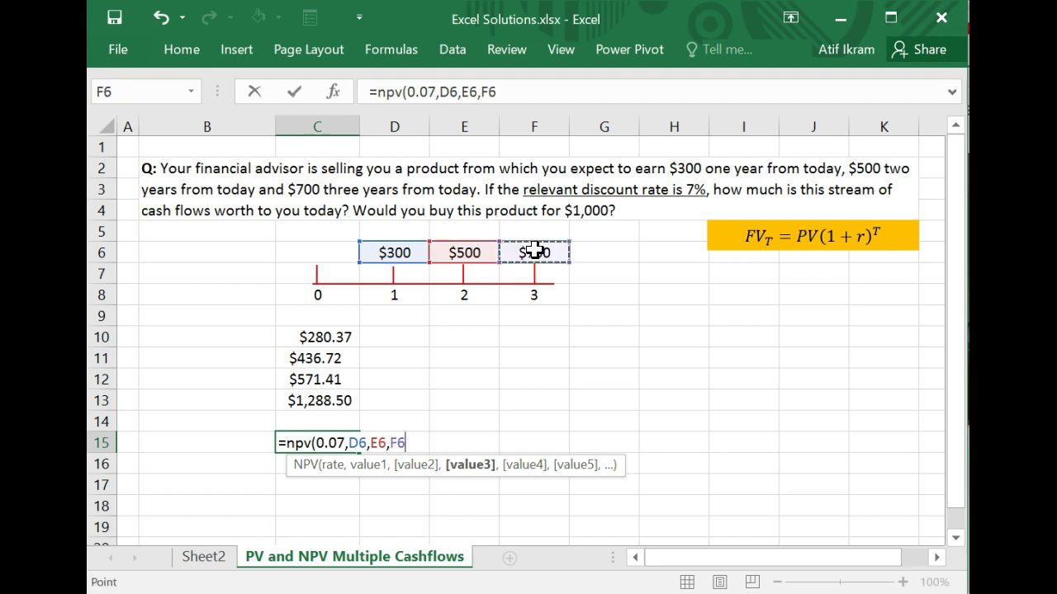
pyautogui.write(')')
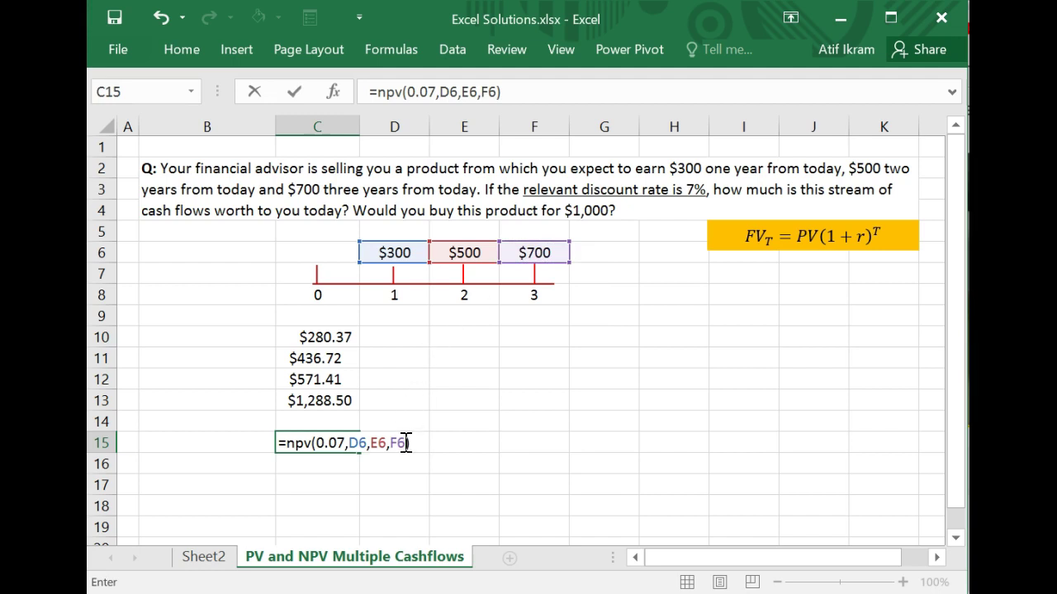
# Replace the separate cell references in the C15 formula with the range D6:F6 and enter =NPV(0.07,D6:F6).
pyautogui.moveTo(406, 444); pyautogui.dragTo(347, 444)
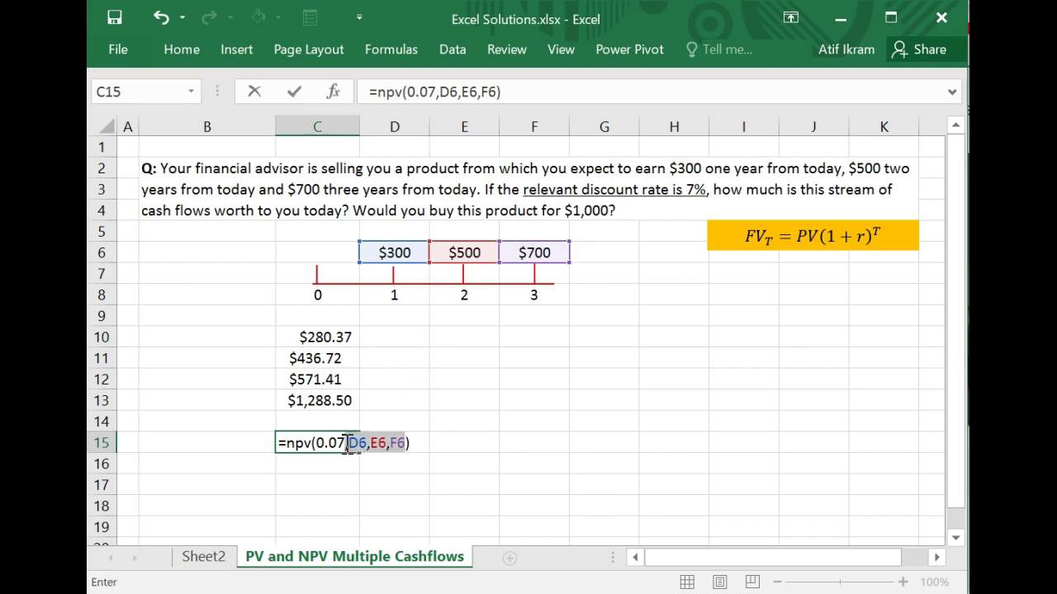
pyautogui.press('BackSpace')
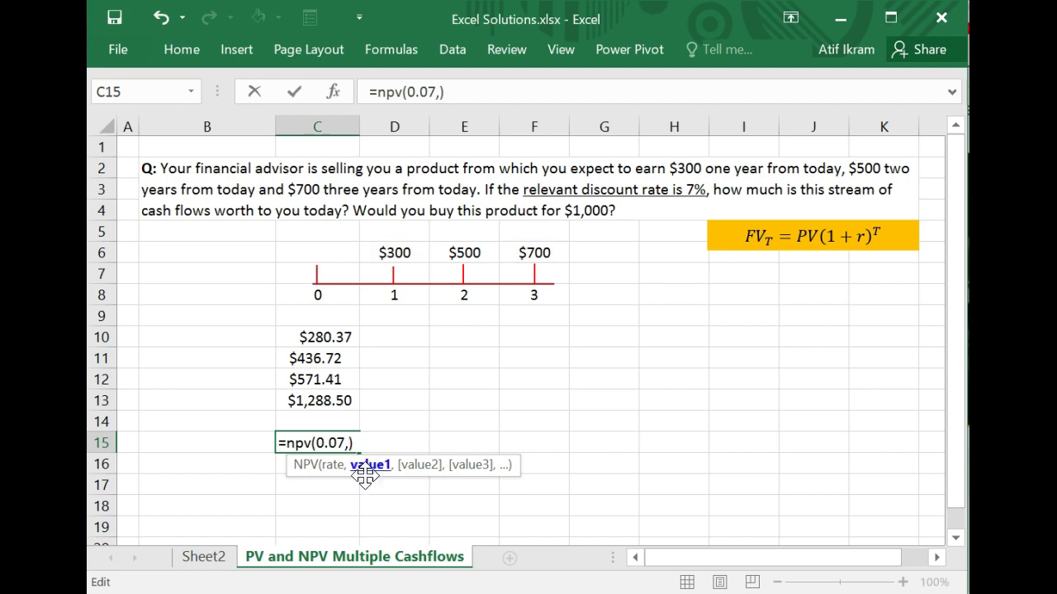
pyautogui.click(399, 257)
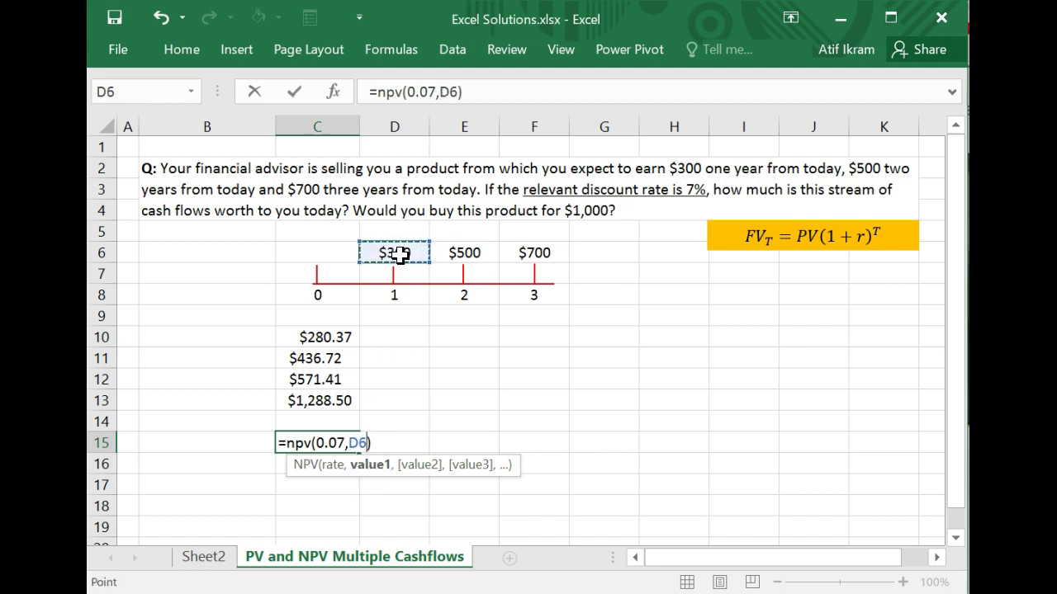
pyautogui.hotkey('shift', 'Right')
pyautogui.hotkey('shift', 'Right')
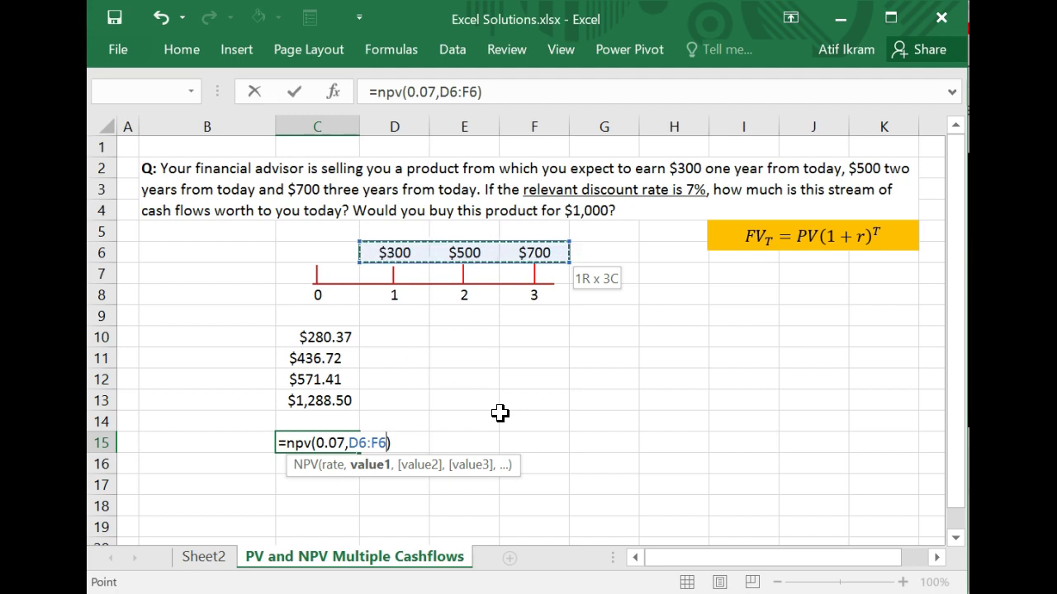
pyautogui.press('Return')
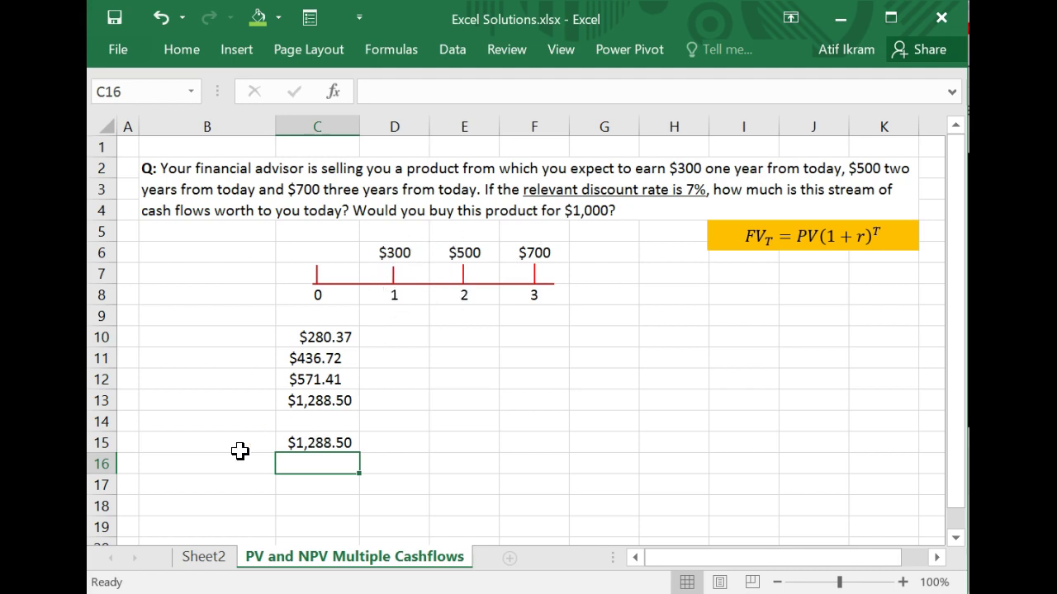
# Review the NPV formula in C15 and the cash flow range it references.
pyautogui.click(336, 445)
pyautogui.doubleClick(333, 443)
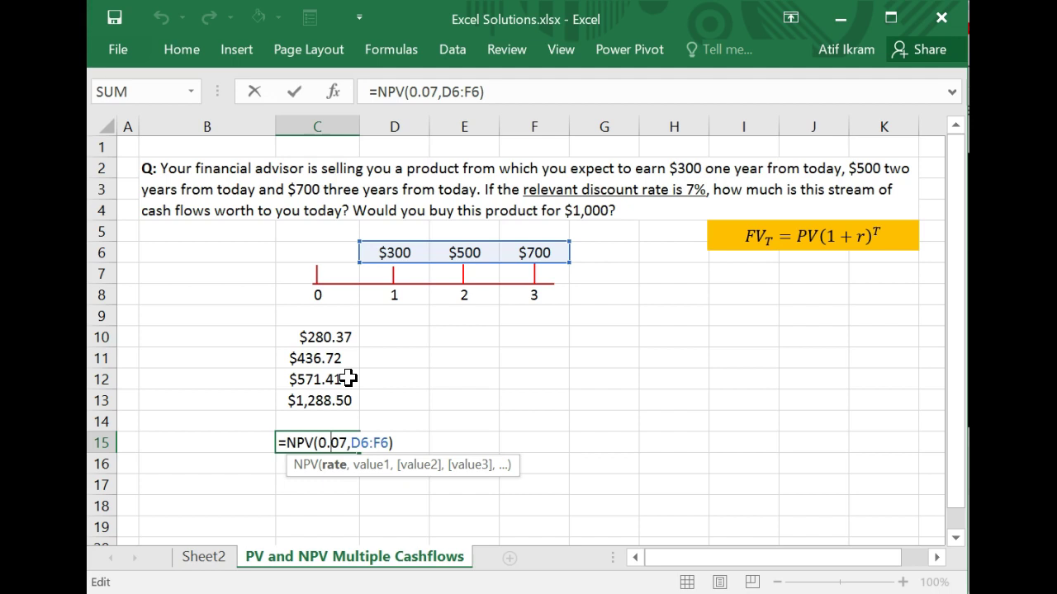
pyautogui.press('Return')
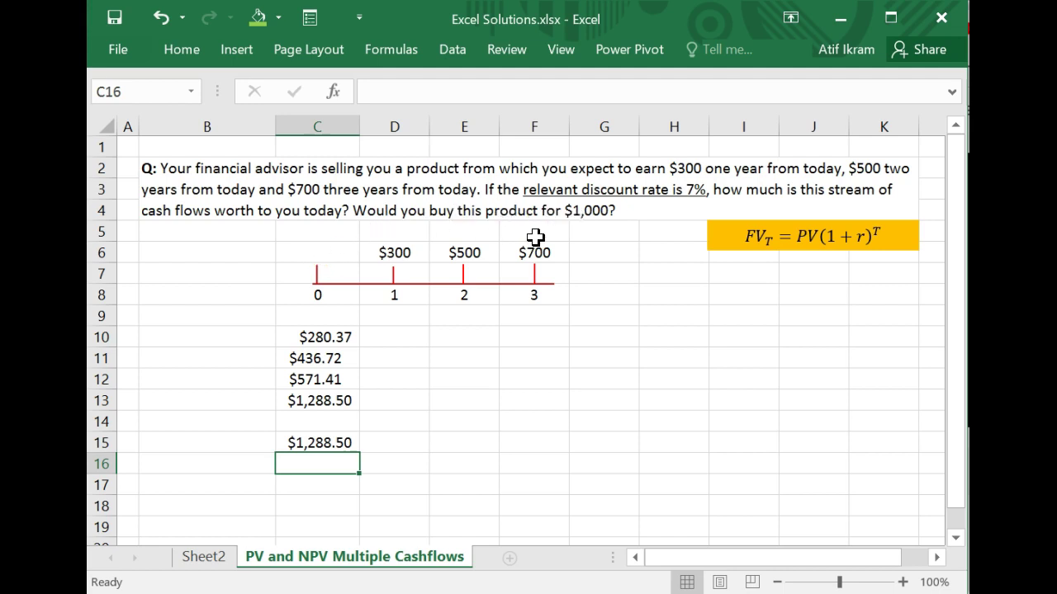
# Enter the product's cost as -1000 in C6, above time 0 on the timeline.
pyautogui.click(308, 253)
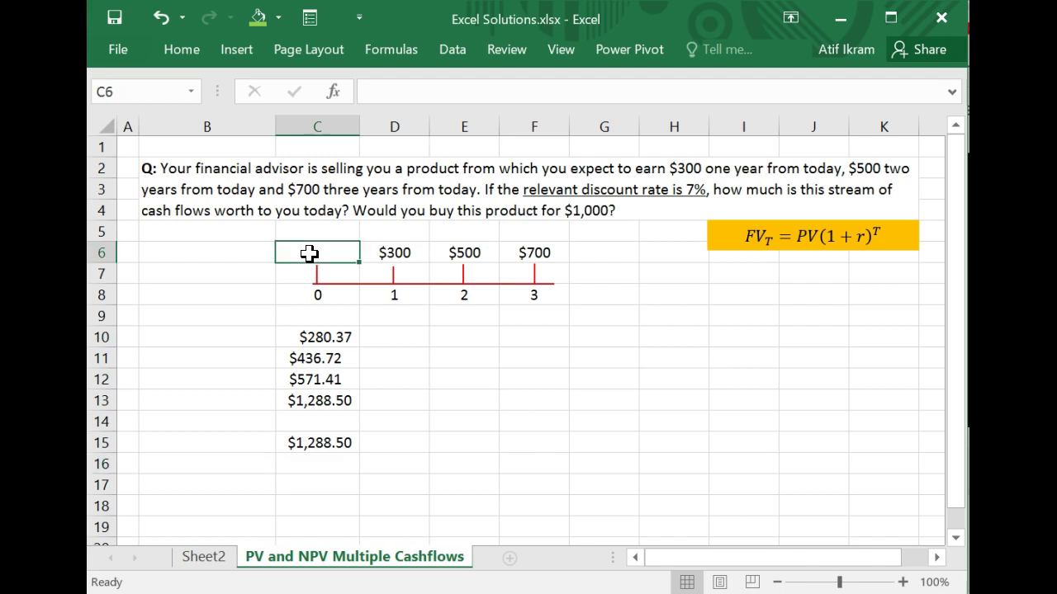
pyautogui.write('-1000')
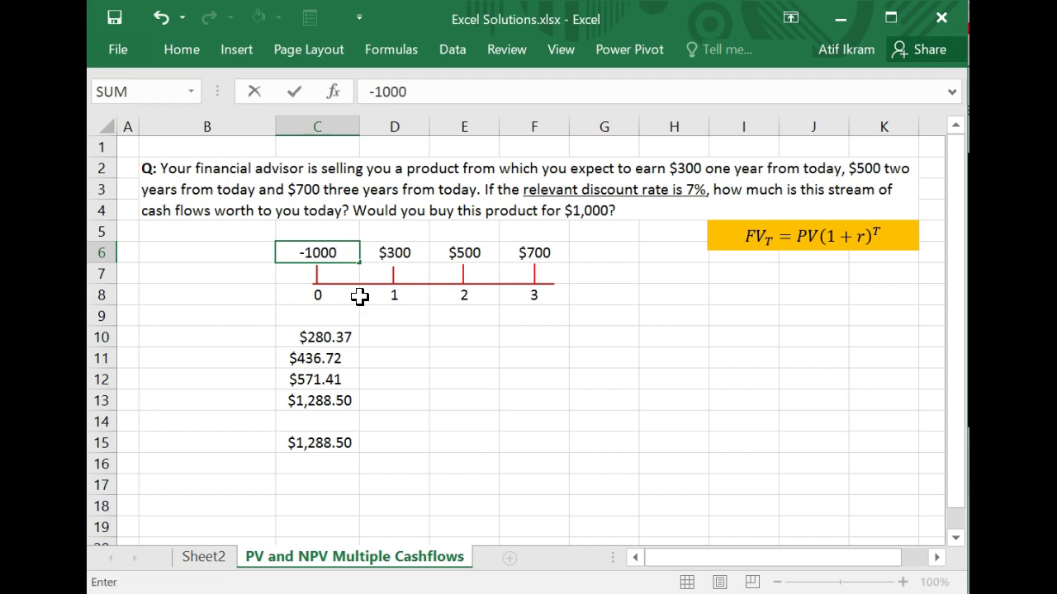
pyautogui.press('Return')
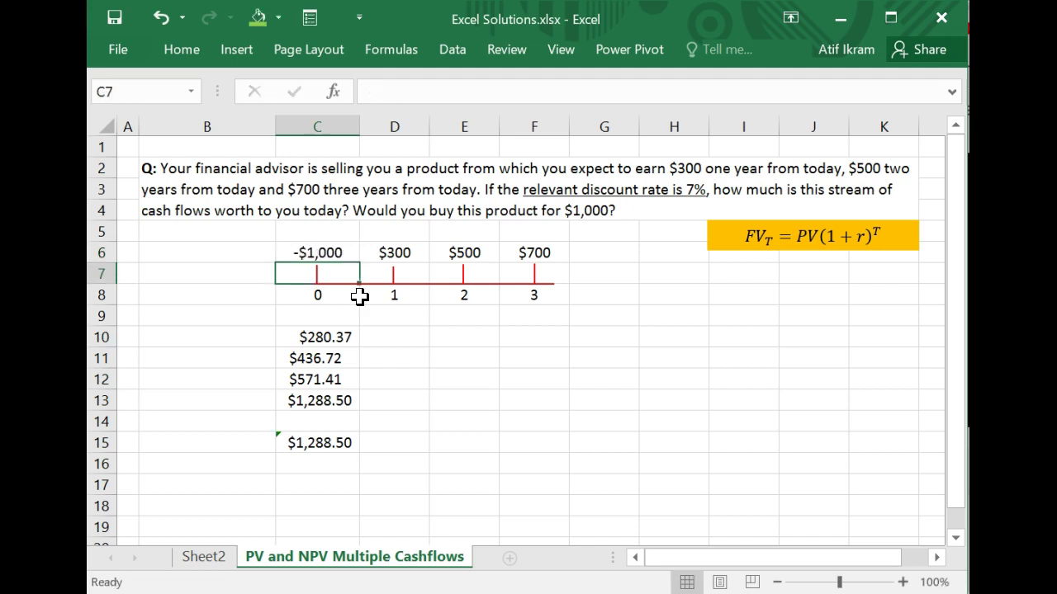
# Calculate the net present value in D15 by adding the initial outflow to the NPV result with =C15+C6.
pyautogui.press('Down')
pyautogui.press('Down')
pyautogui.press('Down')
pyautogui.press('Down')
pyautogui.press('Down')
pyautogui.press('Down')
pyautogui.press('Down')
pyautogui.press('Down')
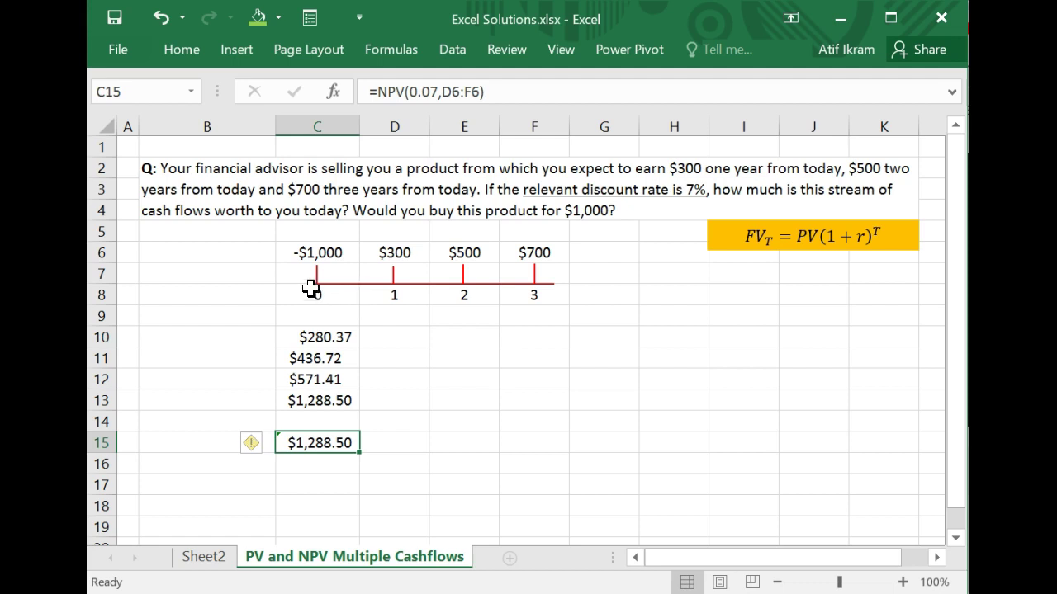
pyautogui.click(402, 443)
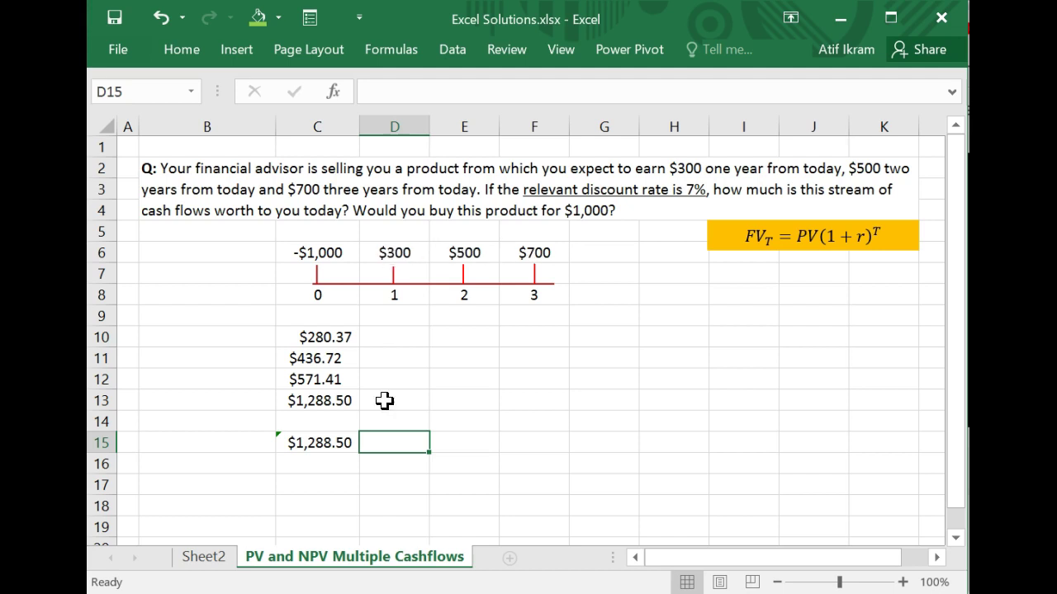
pyautogui.write('=')
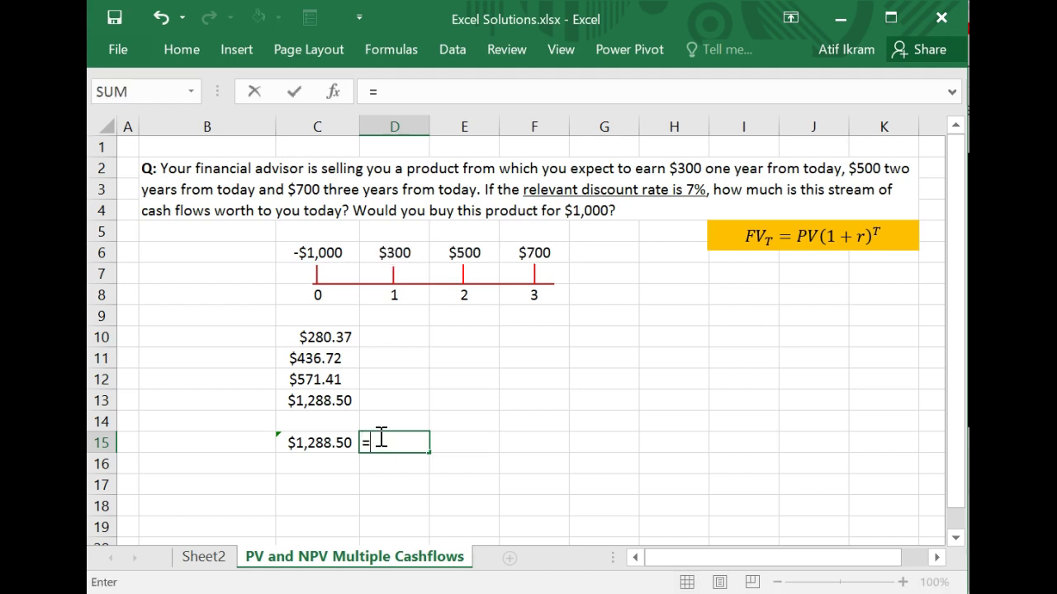
pyautogui.press('Left')
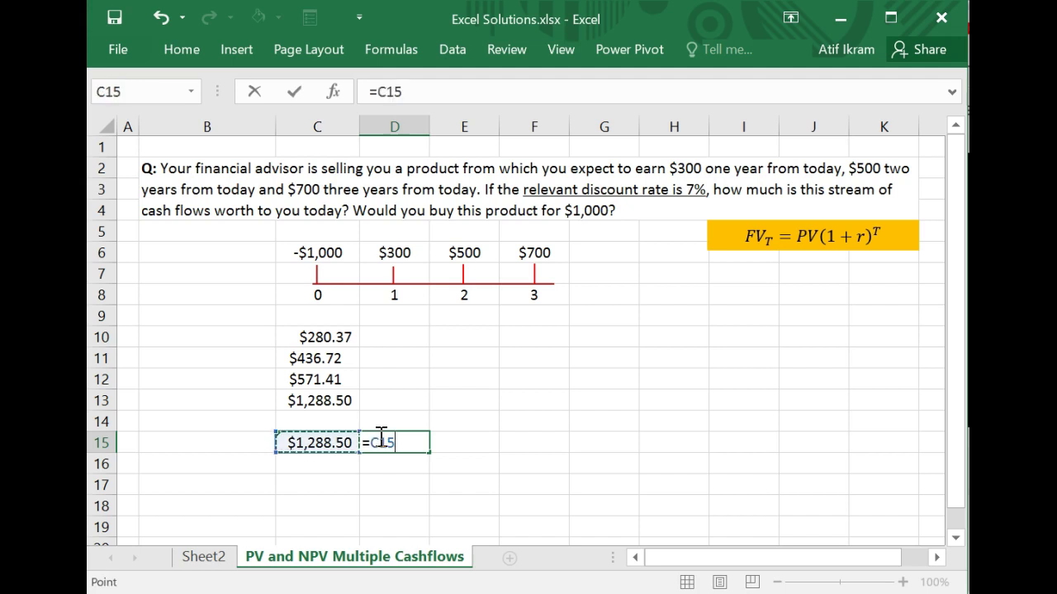
pyautogui.write('+')
pyautogui.click(317, 254)
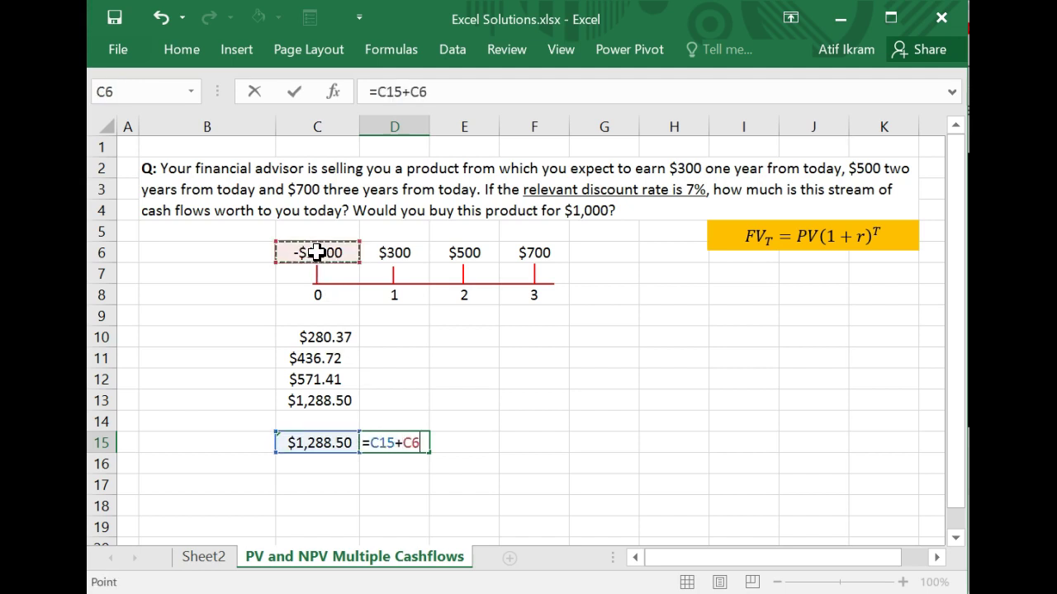
pyautogui.press('Return')
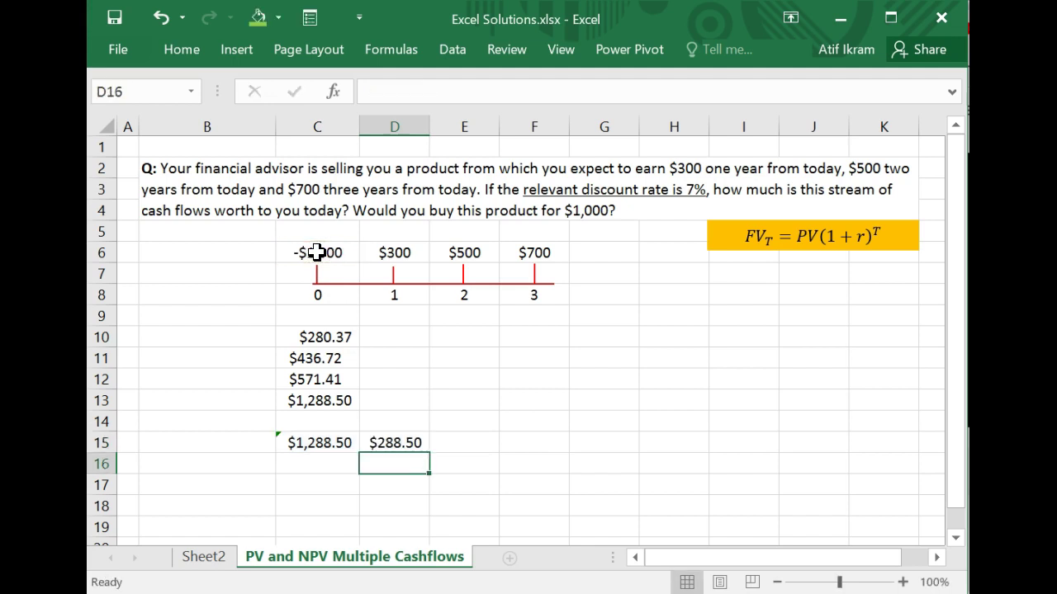
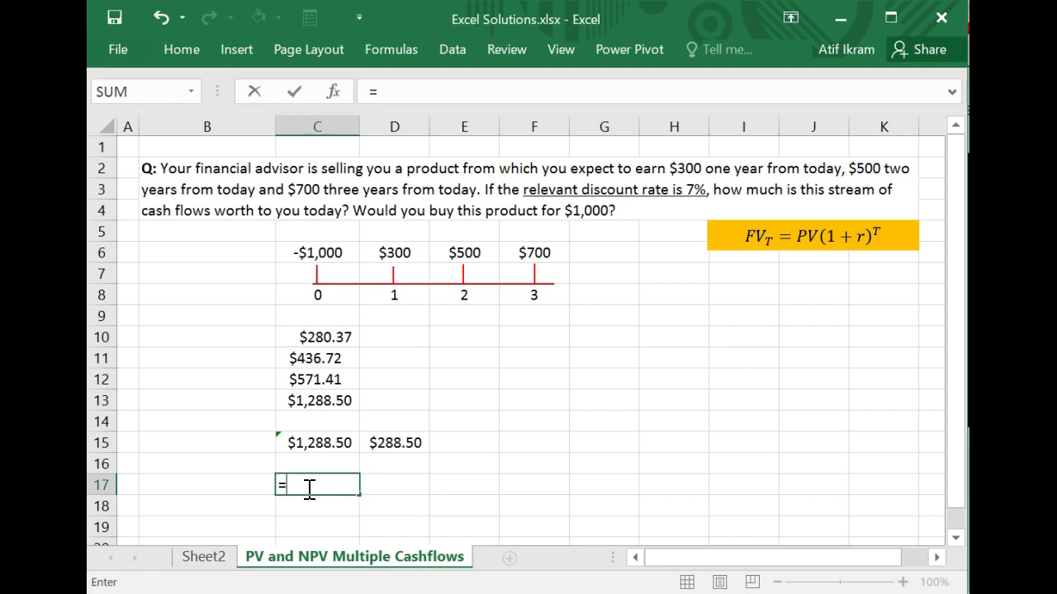
# Try calculating the net present value in C17 over the whole cash flow range, including time 0, with =NPV(0.07,C6:F6).
pyautogui.write('npv')
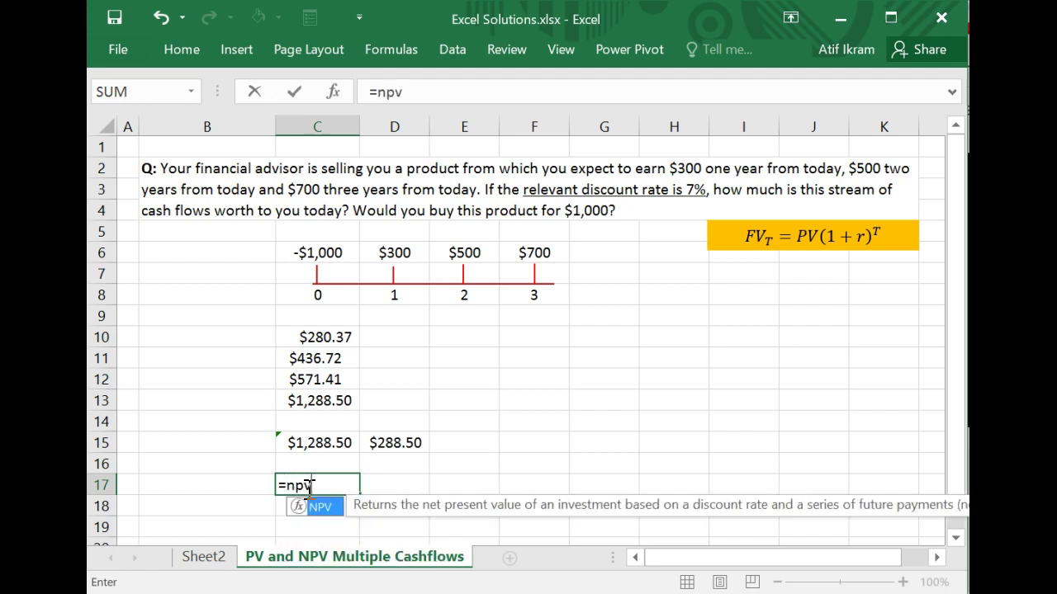
pyautogui.write('(')
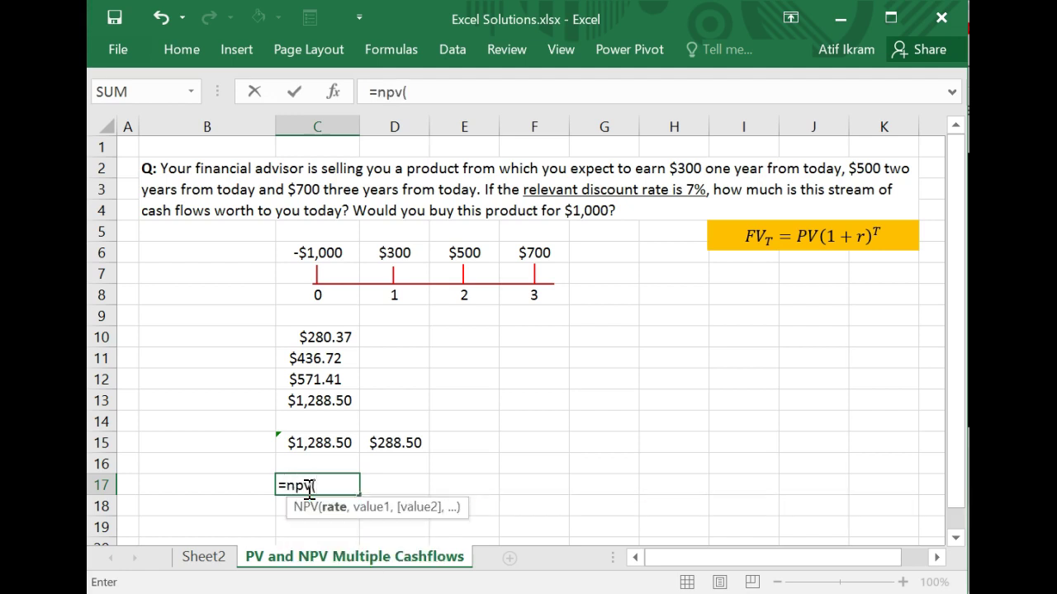
pyautogui.write('0.07,')
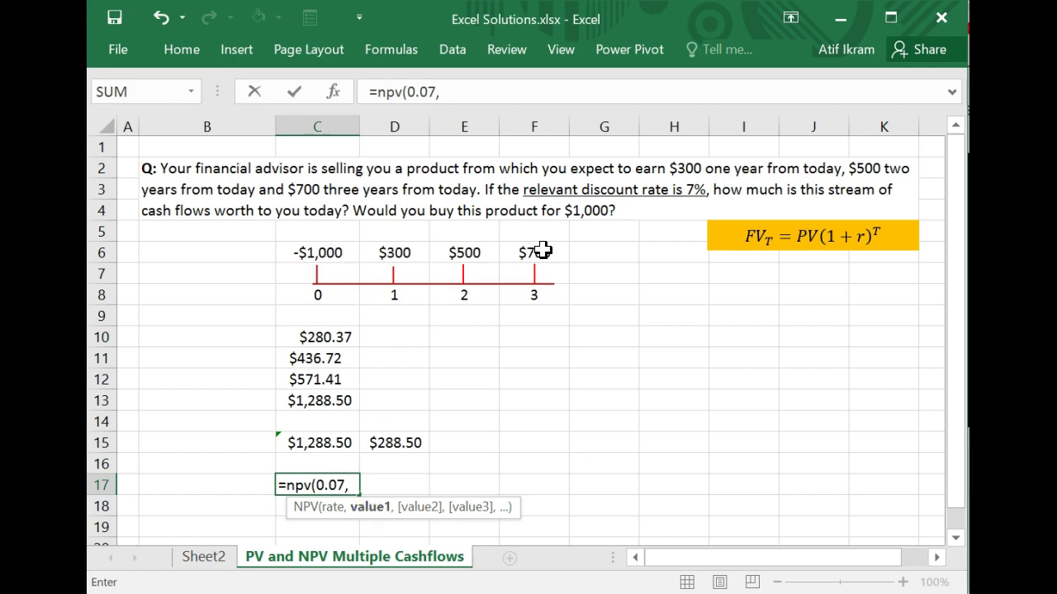
pyautogui.click(352, 251)
pyautogui.moveTo(352, 251); pyautogui.dragTo(537, 254)
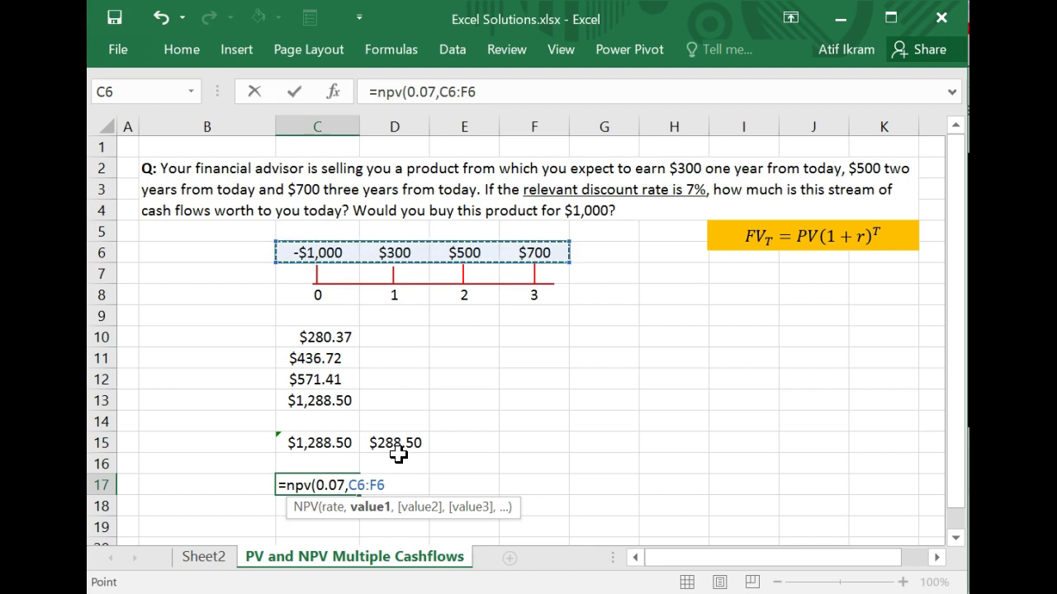
pyautogui.write(')')
pyautogui.press('Return')
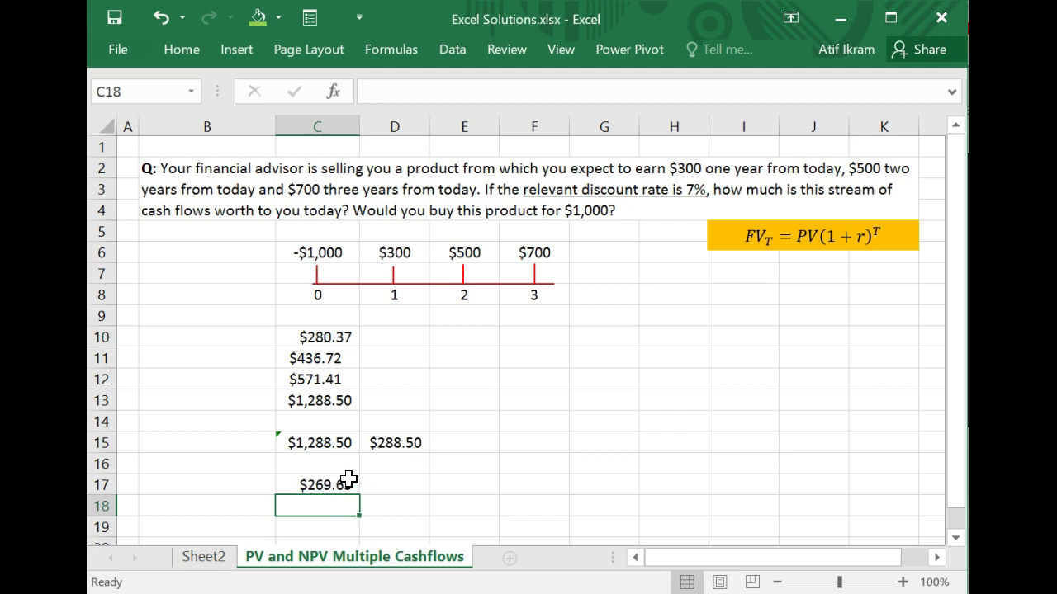
# Replace the formula in C17 with =NPV(0.07,D6:F6)+C6, adding the time 0 outflow outside the NPV function.
pyautogui.click(390, 489)
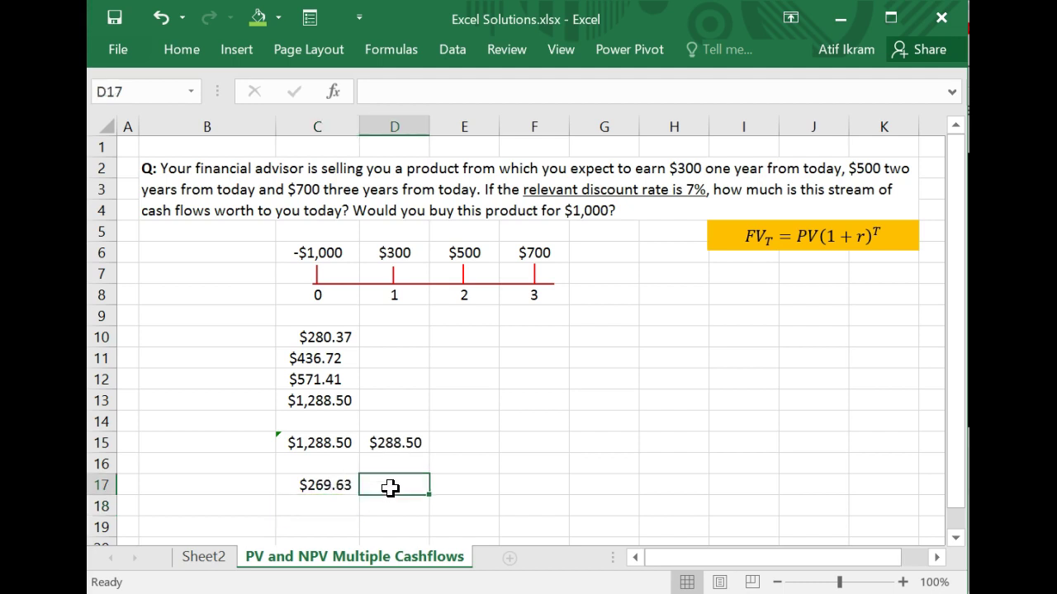
pyautogui.press('Left')
pyautogui.press('BackSpace')
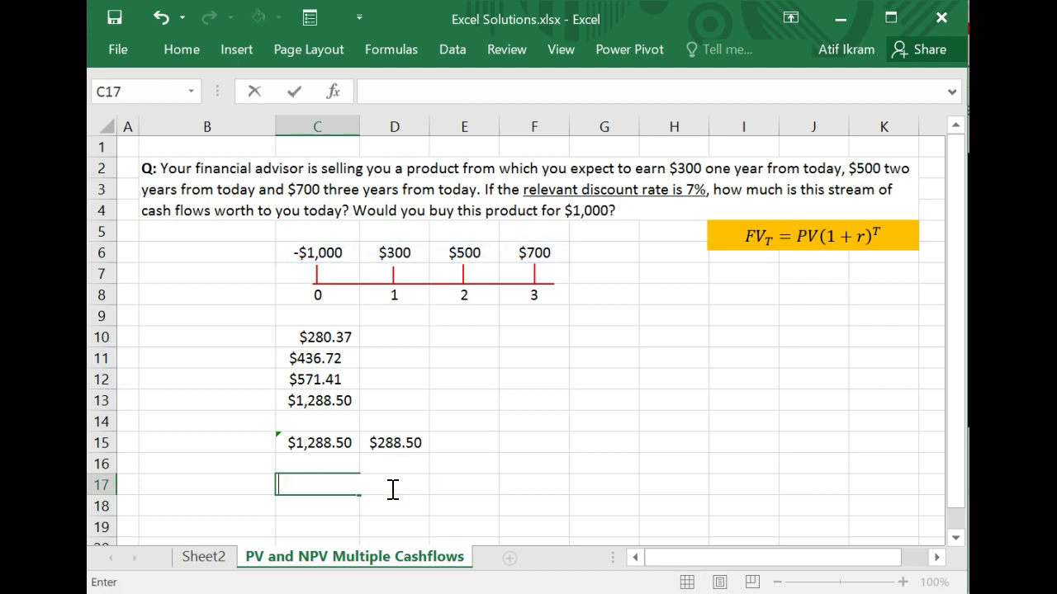
pyautogui.write('=')
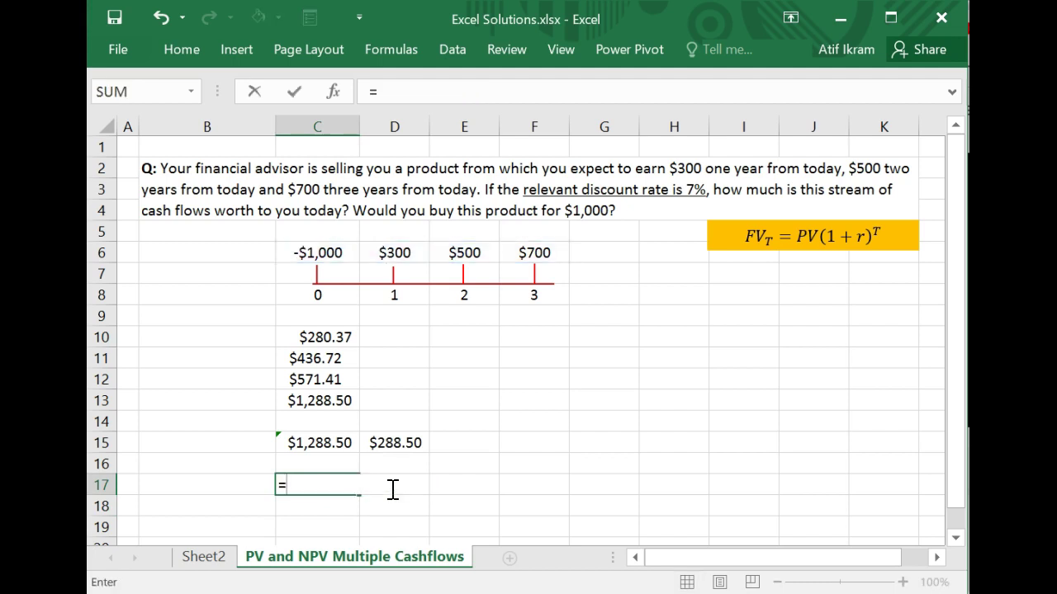
pyautogui.write('npv')
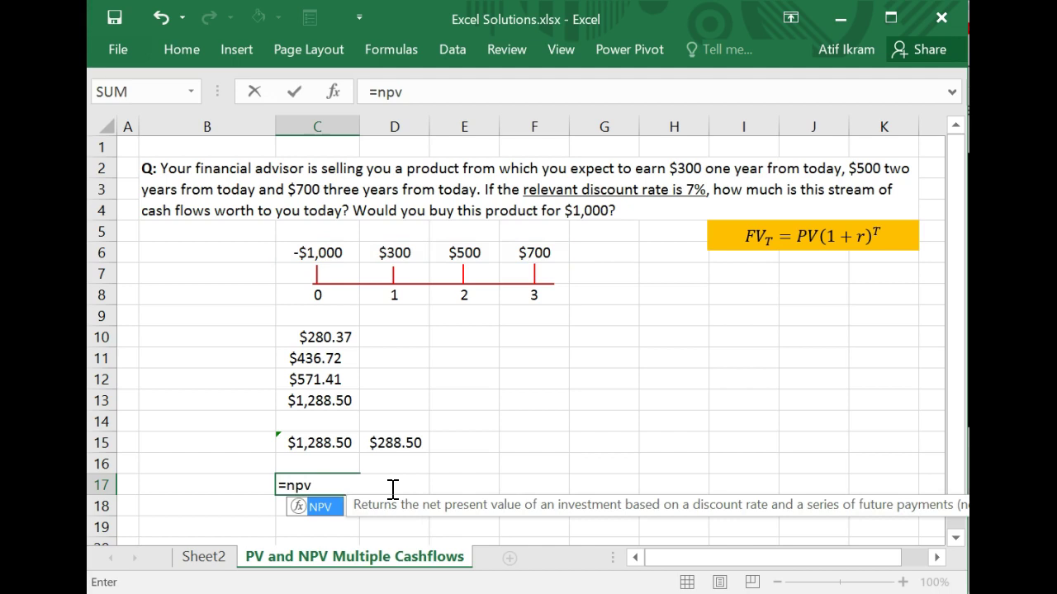
pyautogui.write('(')
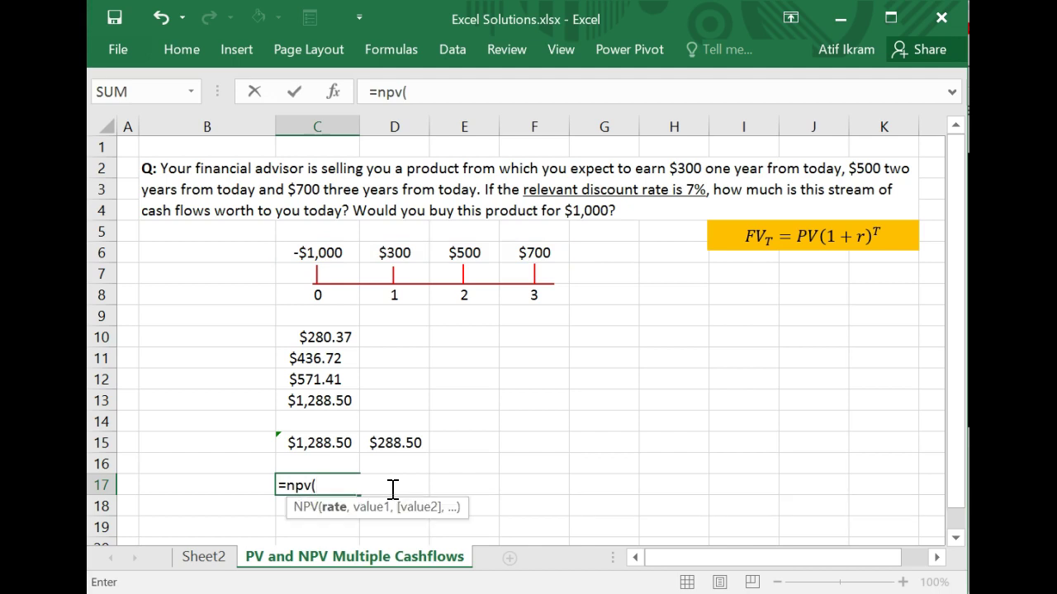
pyautogui.click(393, 255)
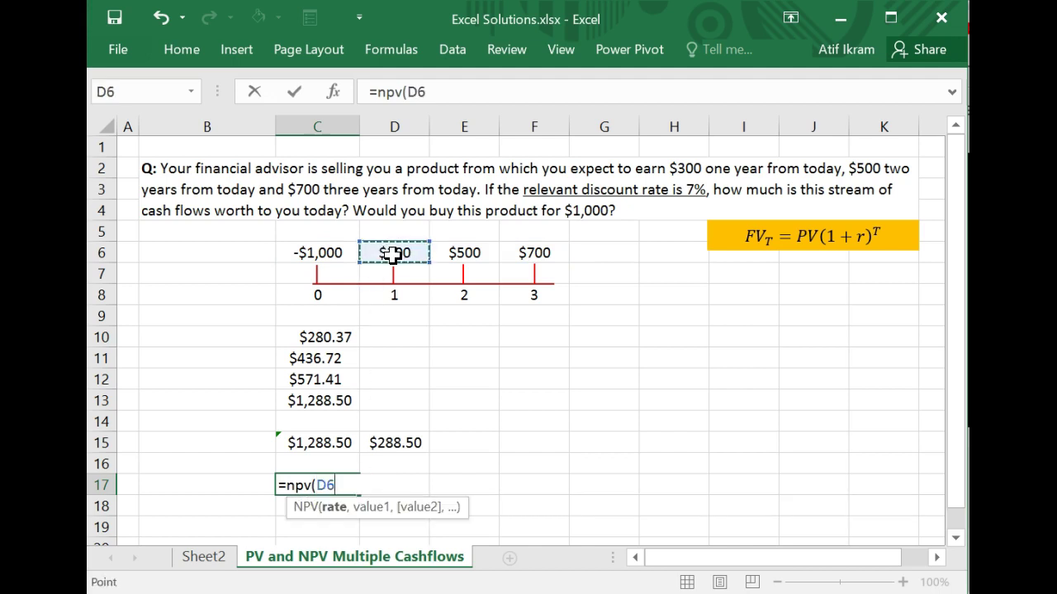
pyautogui.press('BackSpace')
pyautogui.press('BackSpace')
pyautogui.write('0.')
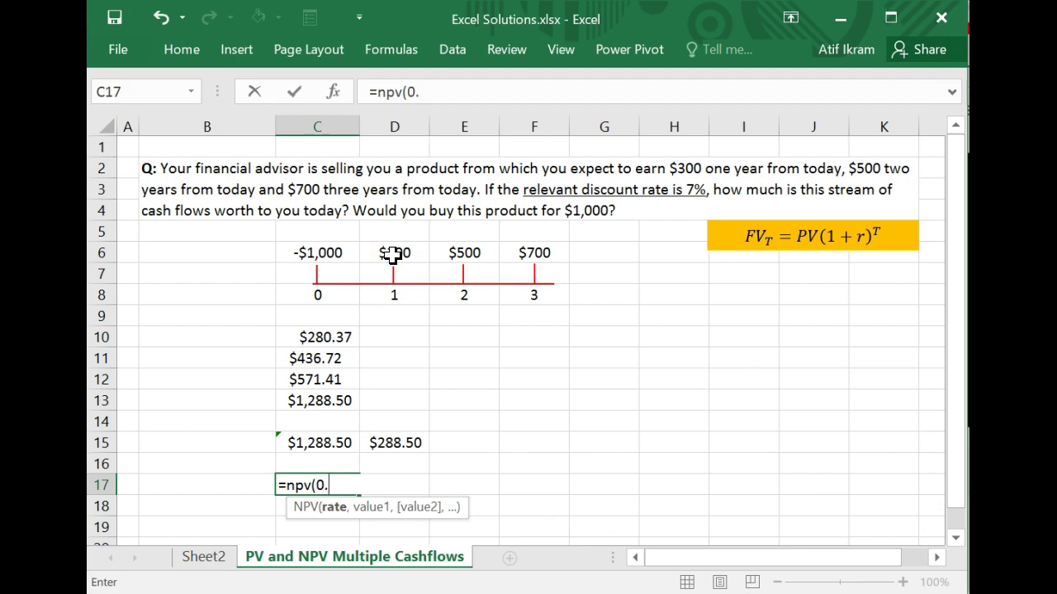
pyautogui.write('07,')
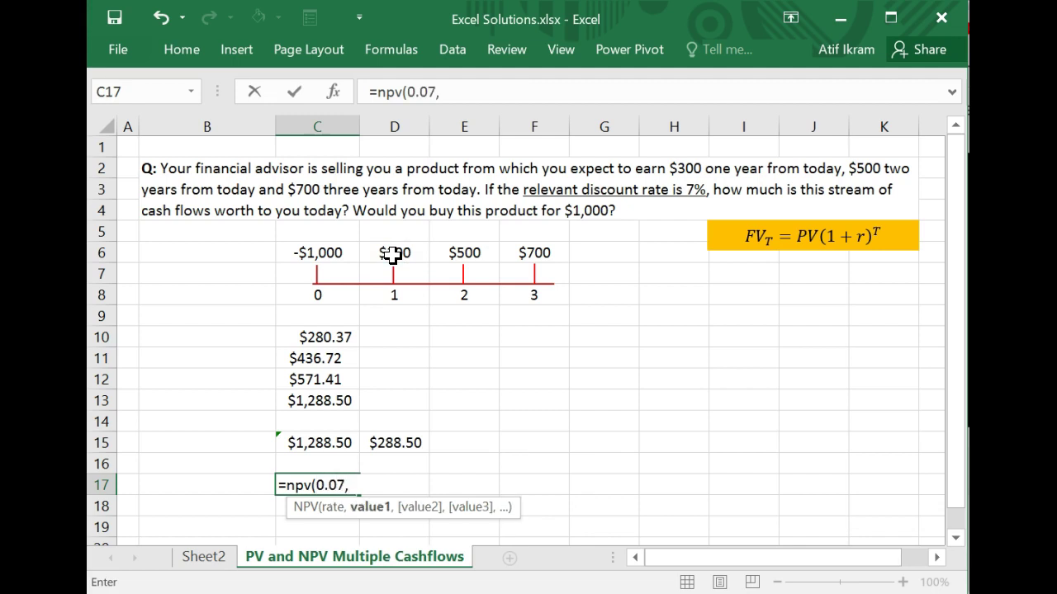
pyautogui.click(393, 254)
pyautogui.moveTo(393, 254); pyautogui.dragTo(527, 252)
pyautogui.write(')+')
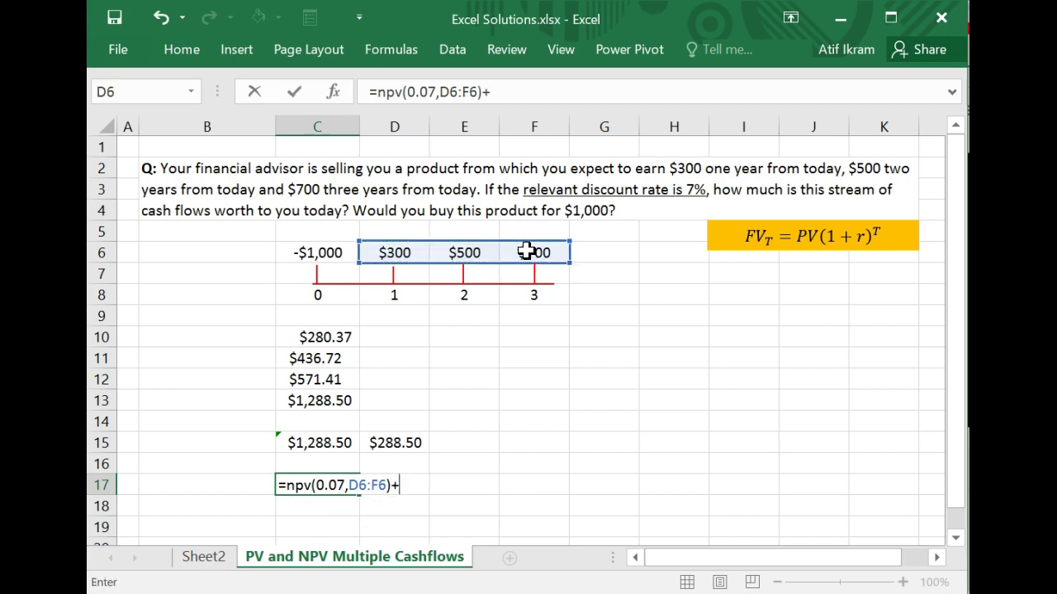
pyautogui.click(314, 253)
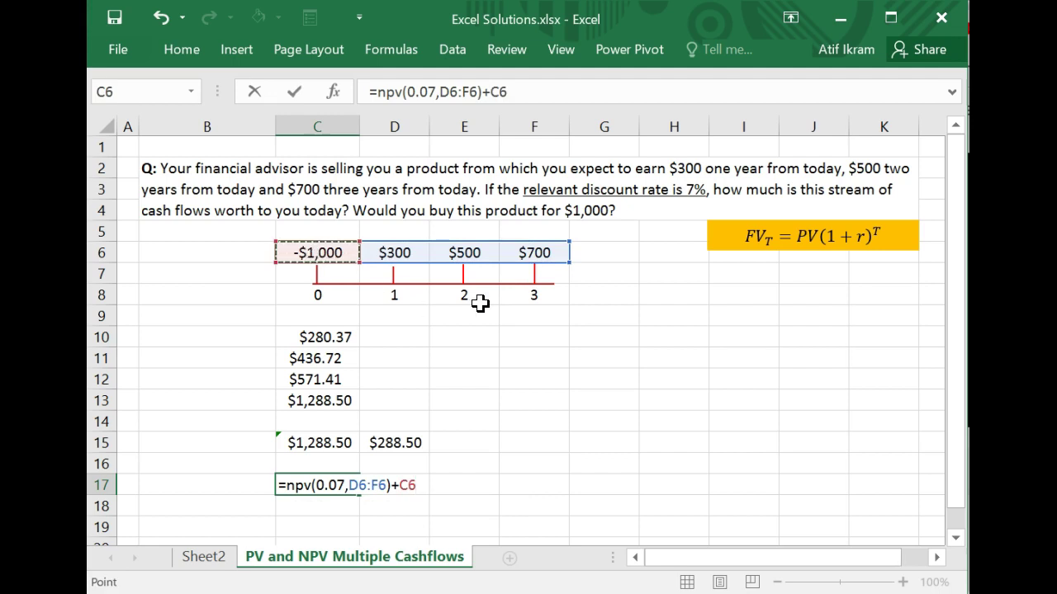
pyautogui.press('Return')
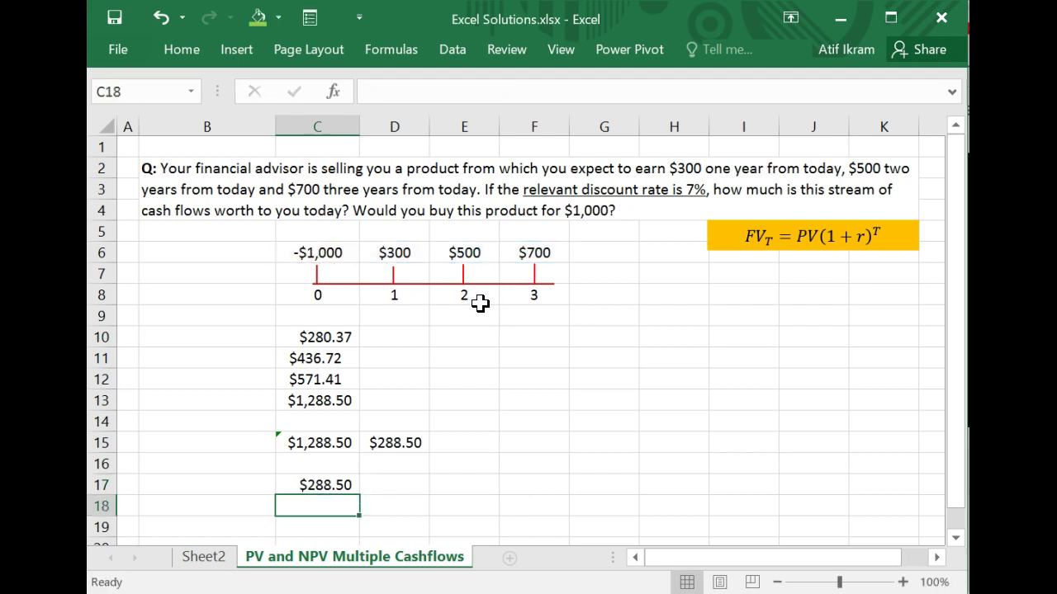